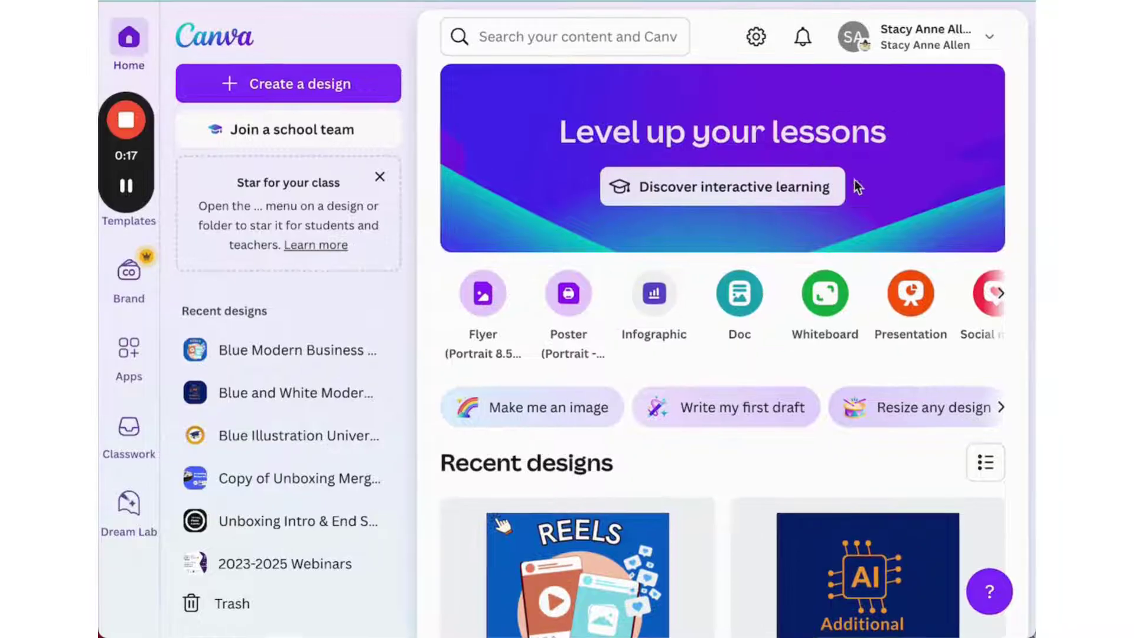
# - Search Canva for 'podcast' templates and scroll through the results
pyautogui.click(639, 36)
pyautogui.write('podcast')
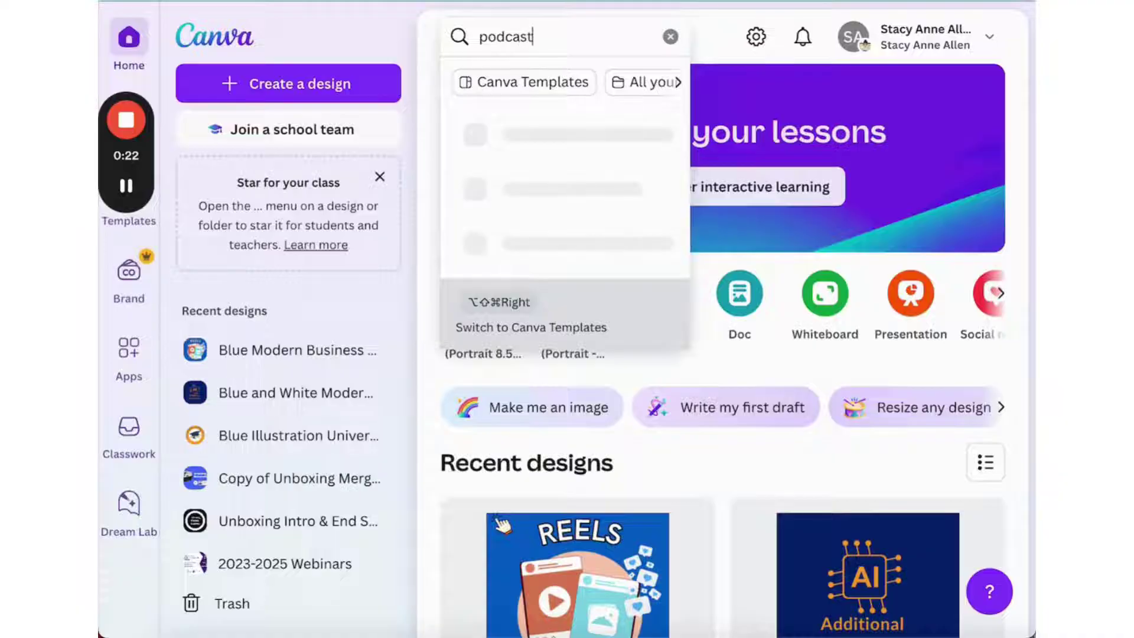
pyautogui.press('Return')
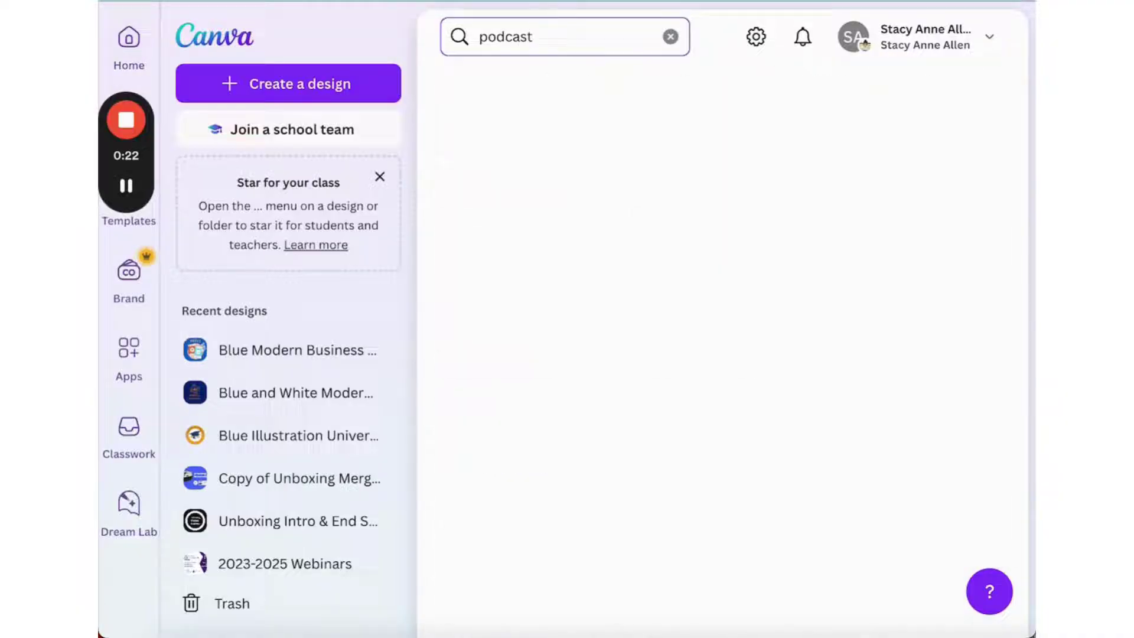
pyautogui.scroll(-8, 799, 294)
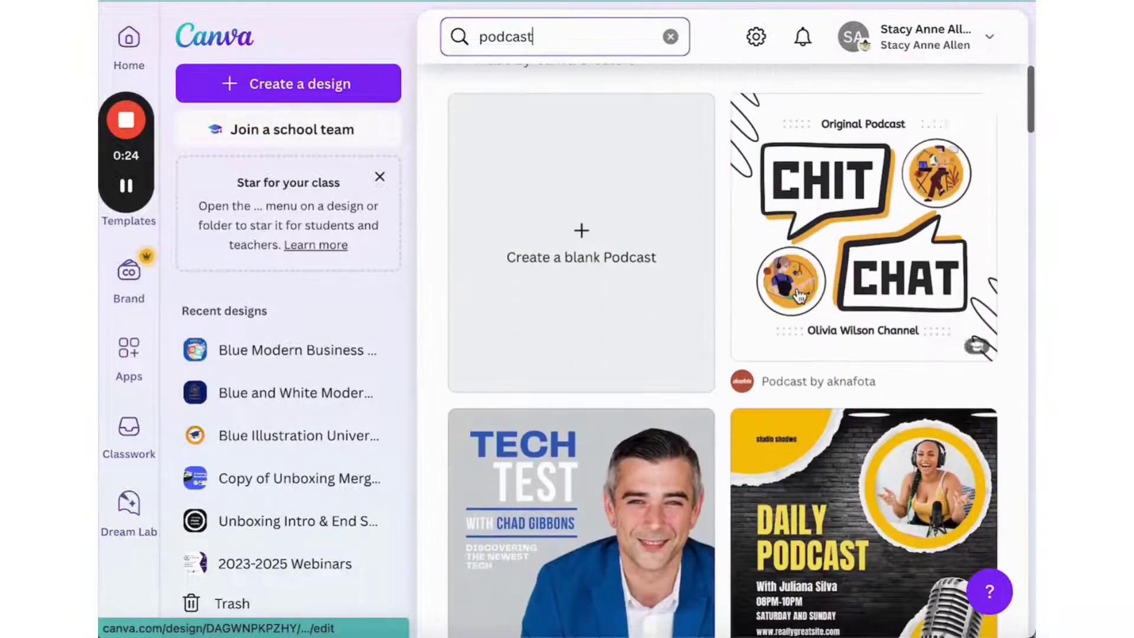
pyautogui.scroll(-7, 798, 294)
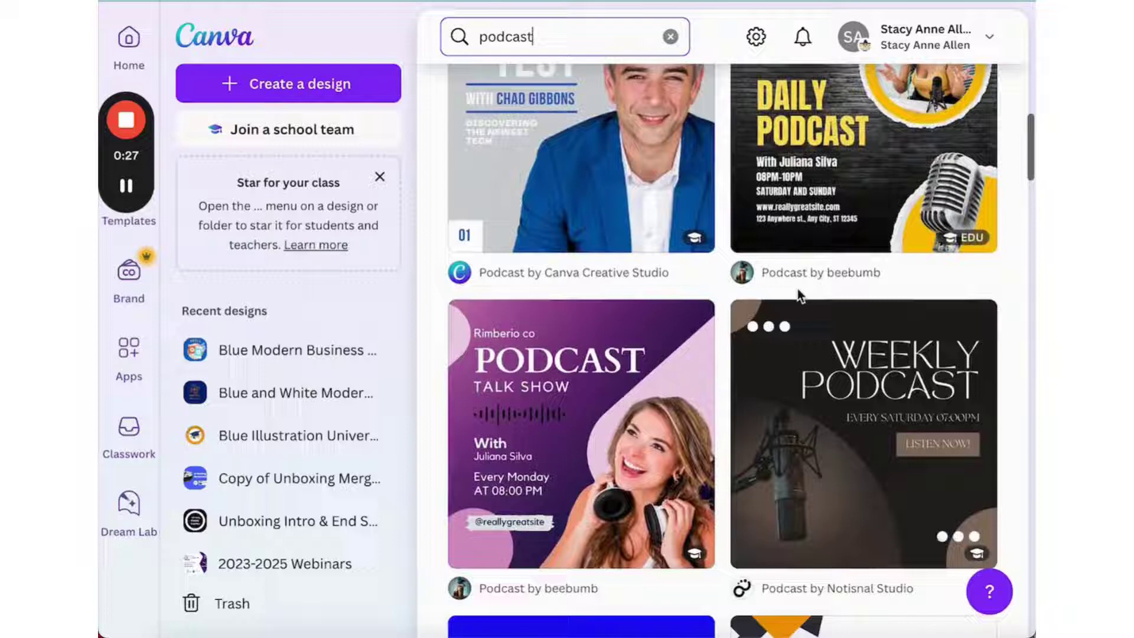
pyautogui.scroll(-3, 798, 295)
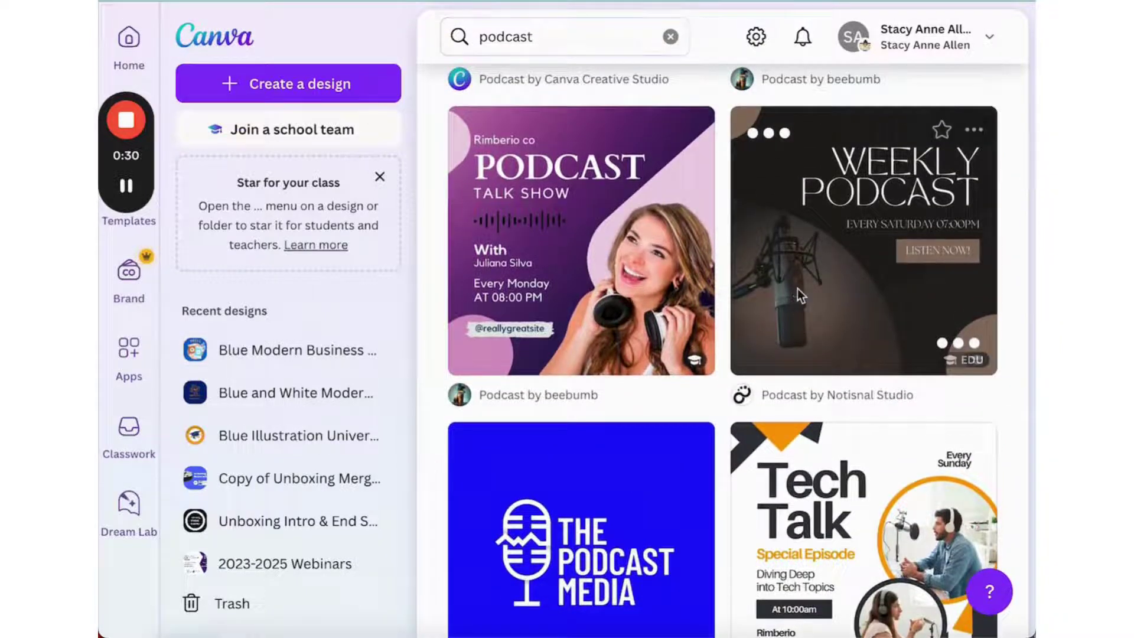
# - Open the Weekly Podcast template, retitle it EDUCATION PODCAST on one line, and delete the Saturday line
pyautogui.click(797, 287)
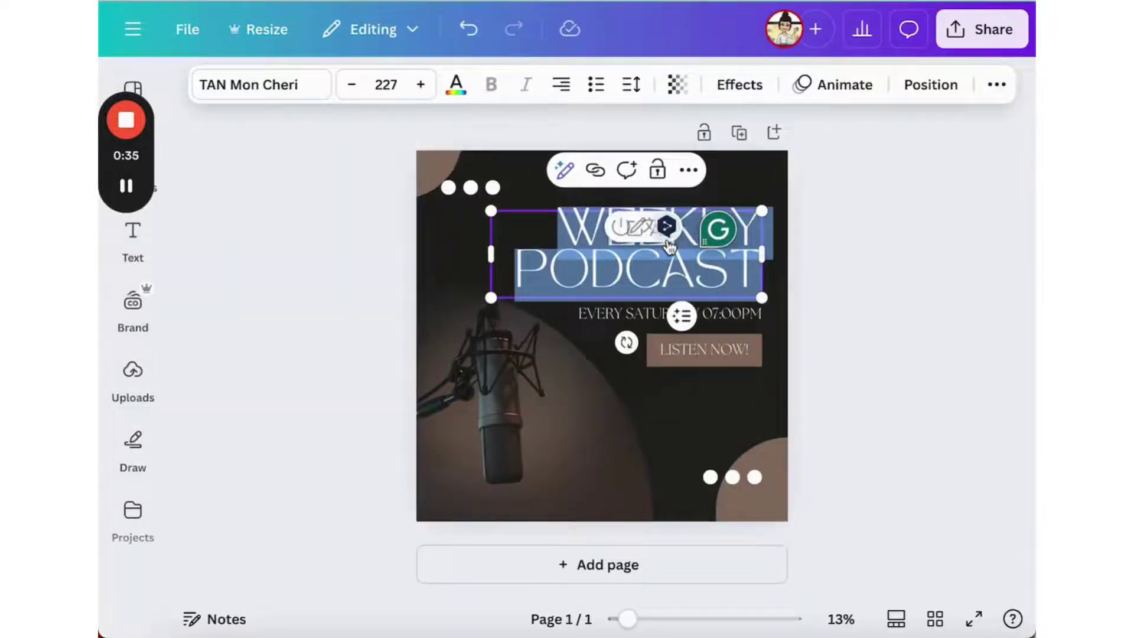
pyautogui.click(555, 230)
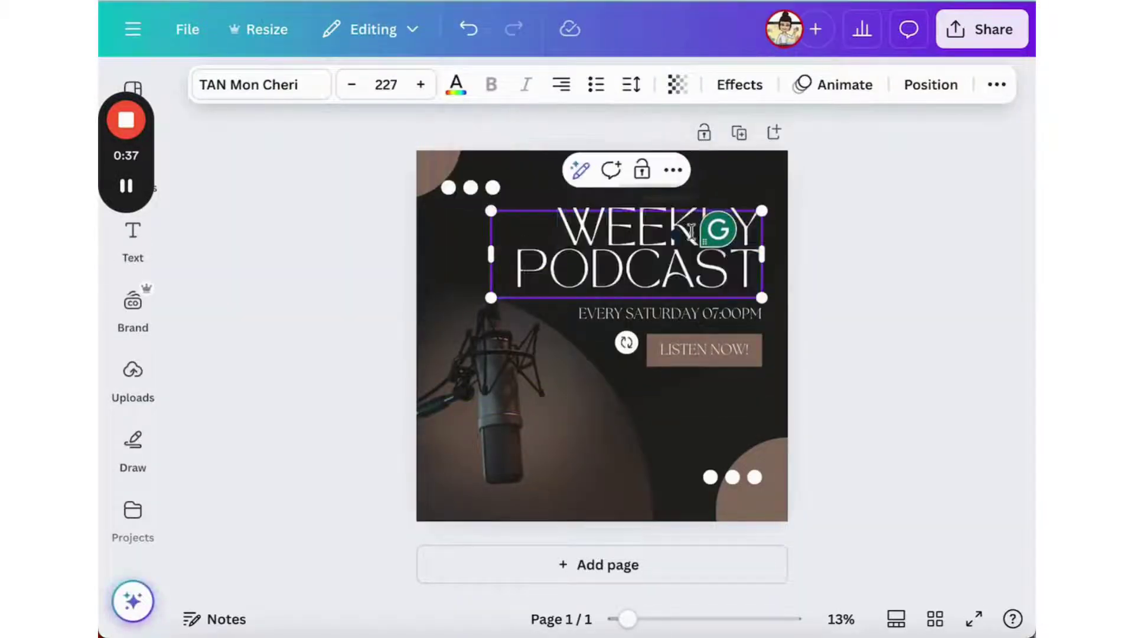
pyautogui.moveTo(555, 230); pyautogui.dragTo(751, 239)
pyautogui.write('EDUCATION')
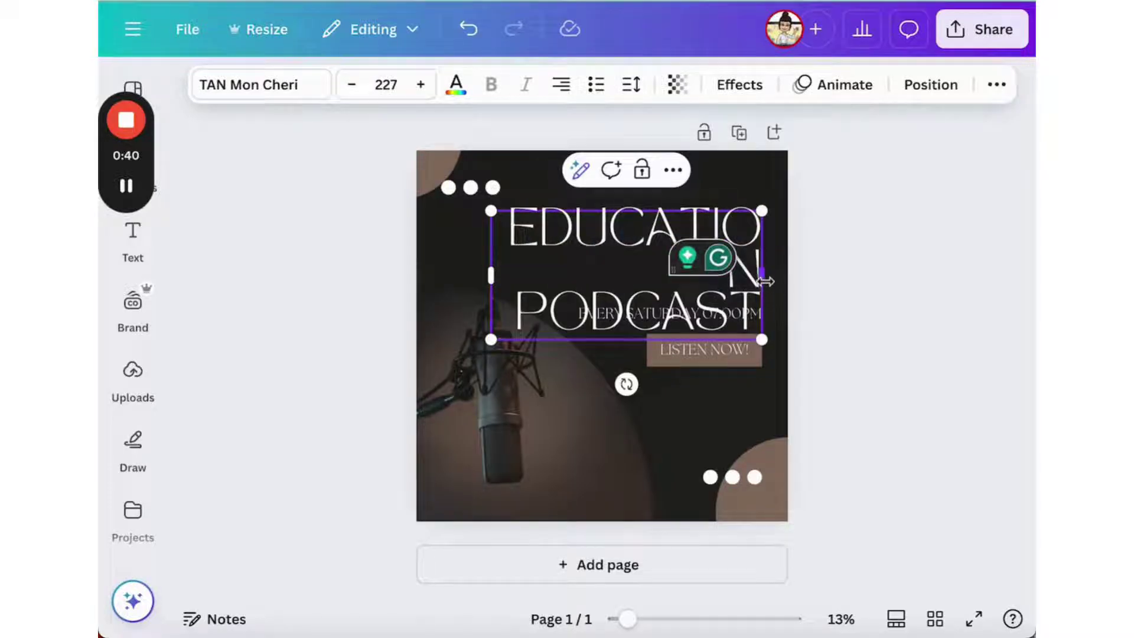
pyautogui.moveTo(764, 281); pyautogui.dragTo(780, 281)
pyautogui.click(716, 314)
pyautogui.press('Delete')
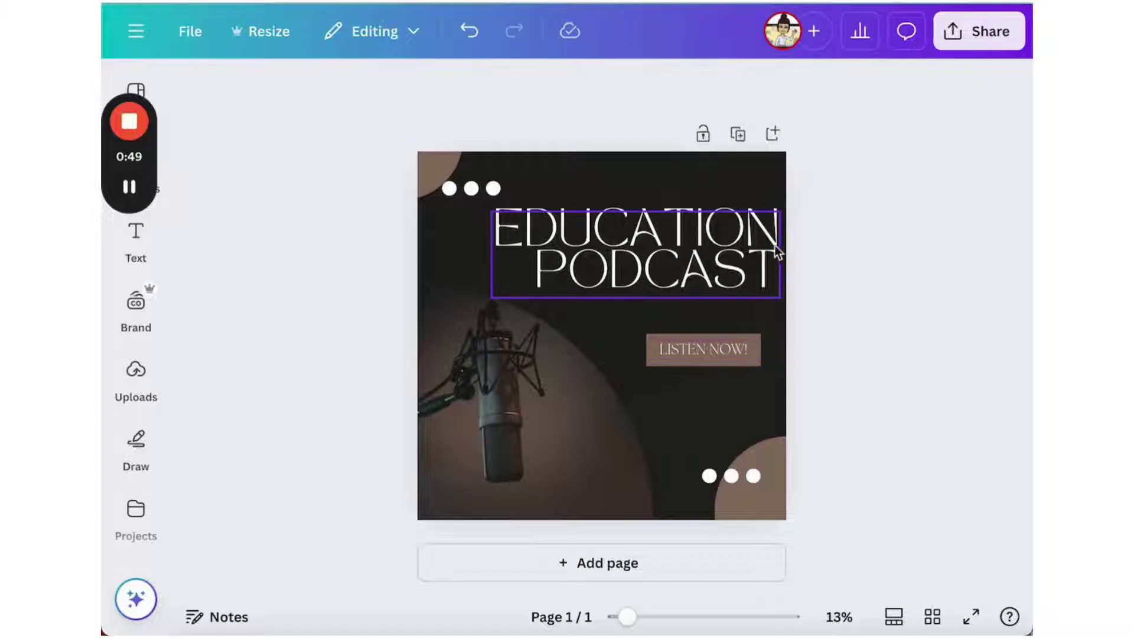
# - Duplicate the cover page twice for three identical pages, then scroll through them
pyautogui.click(740, 142)
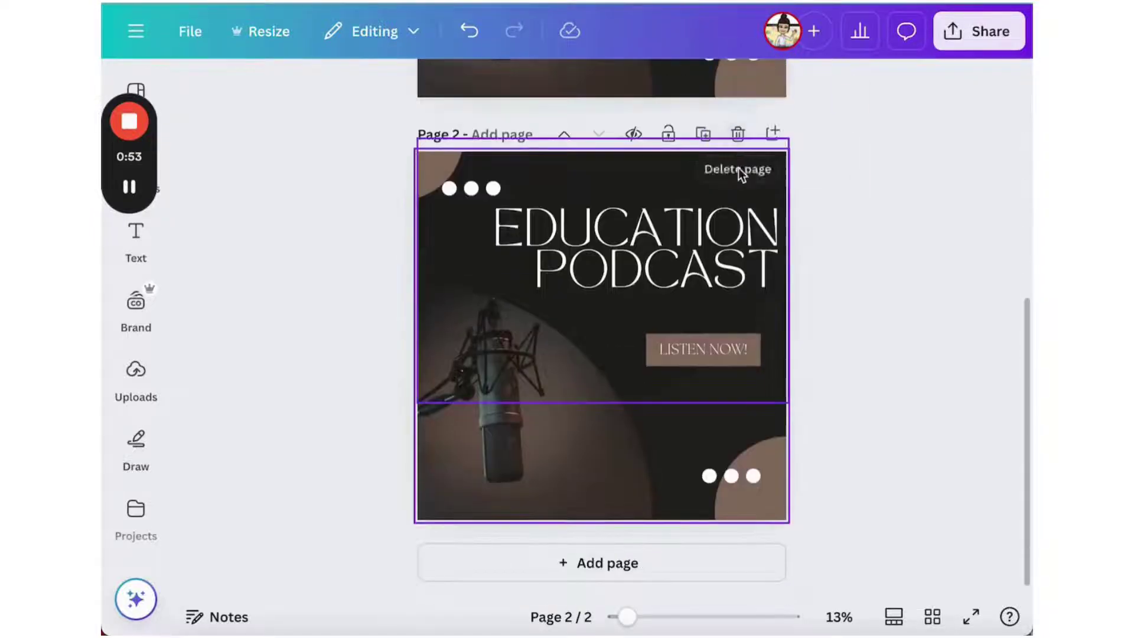
pyautogui.click(715, 140)
pyautogui.scroll(5, 830, 208)
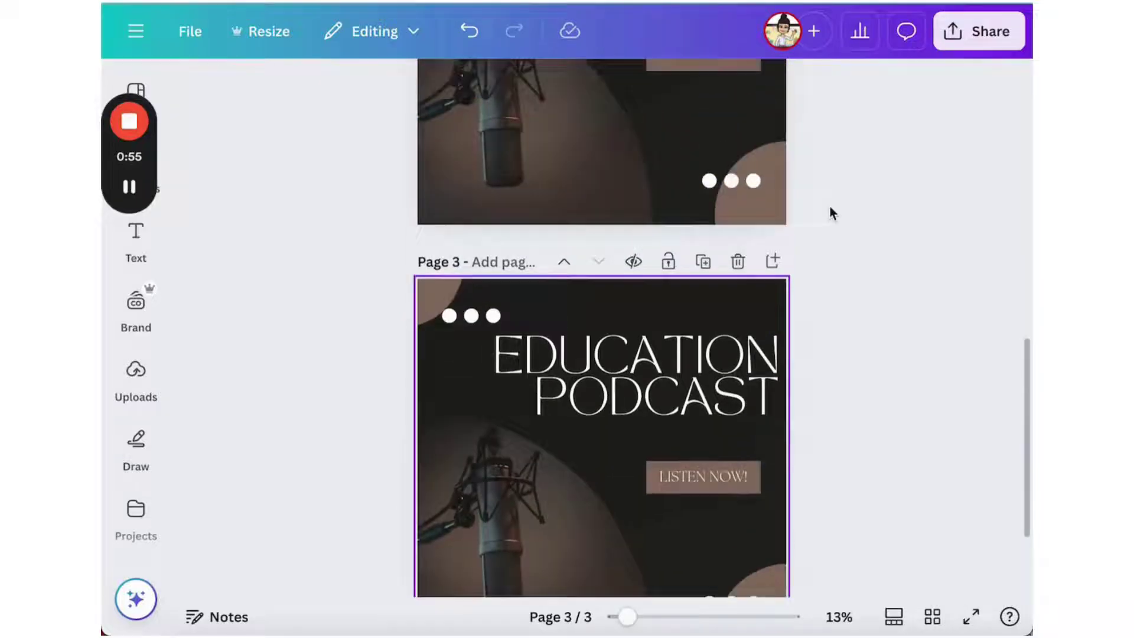
pyautogui.scroll(3, 830, 207)
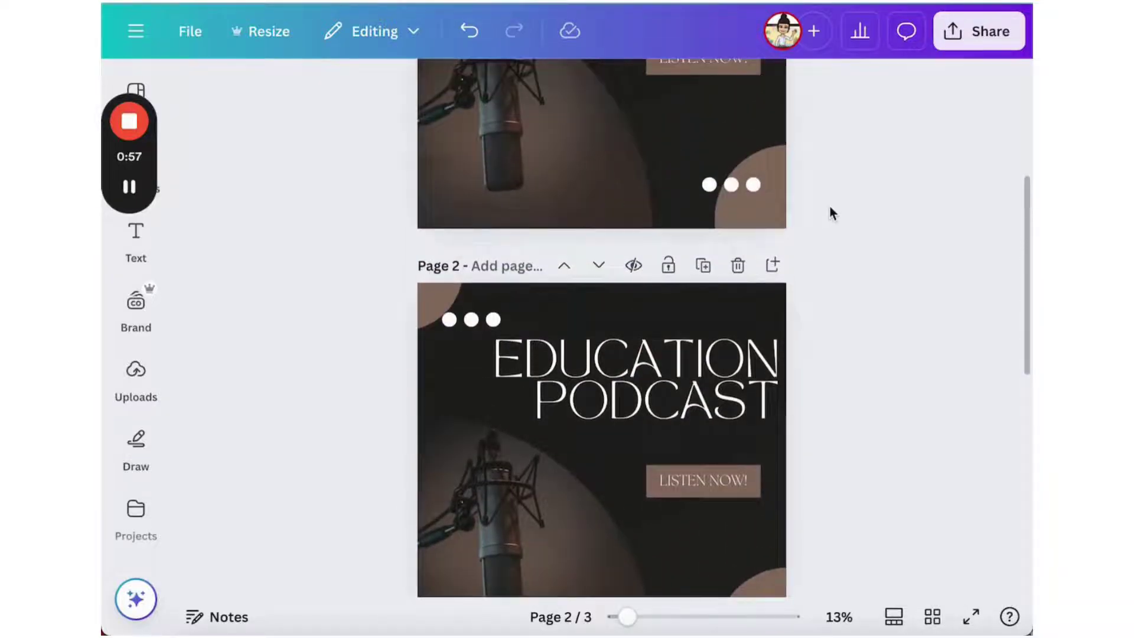
pyautogui.scroll(-2, 831, 211)
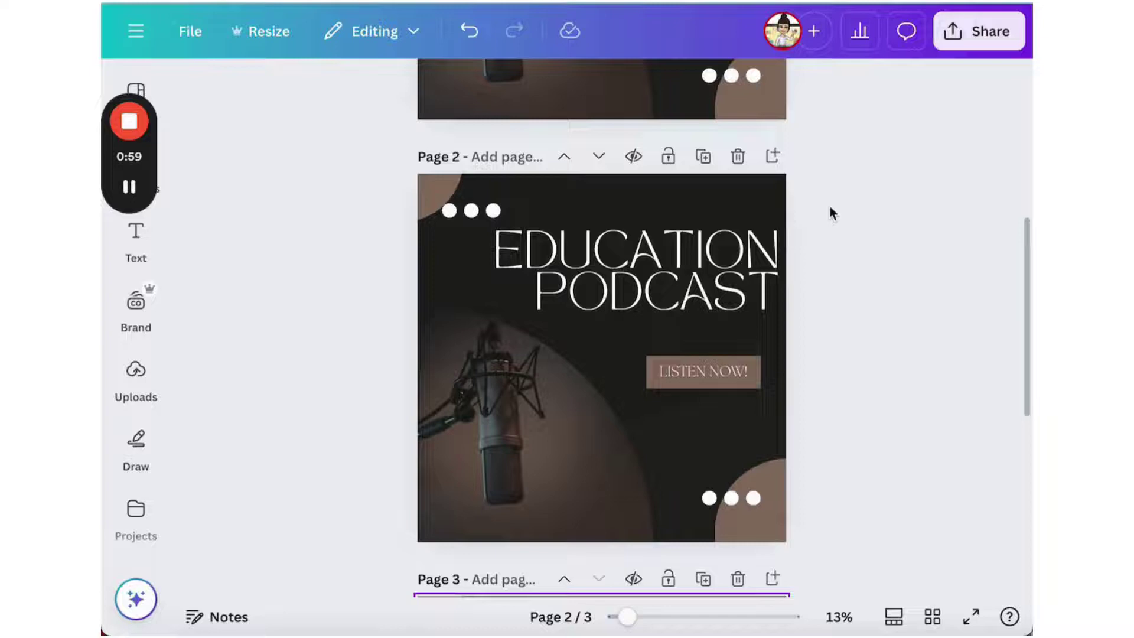
pyautogui.scroll(-4, 830, 210)
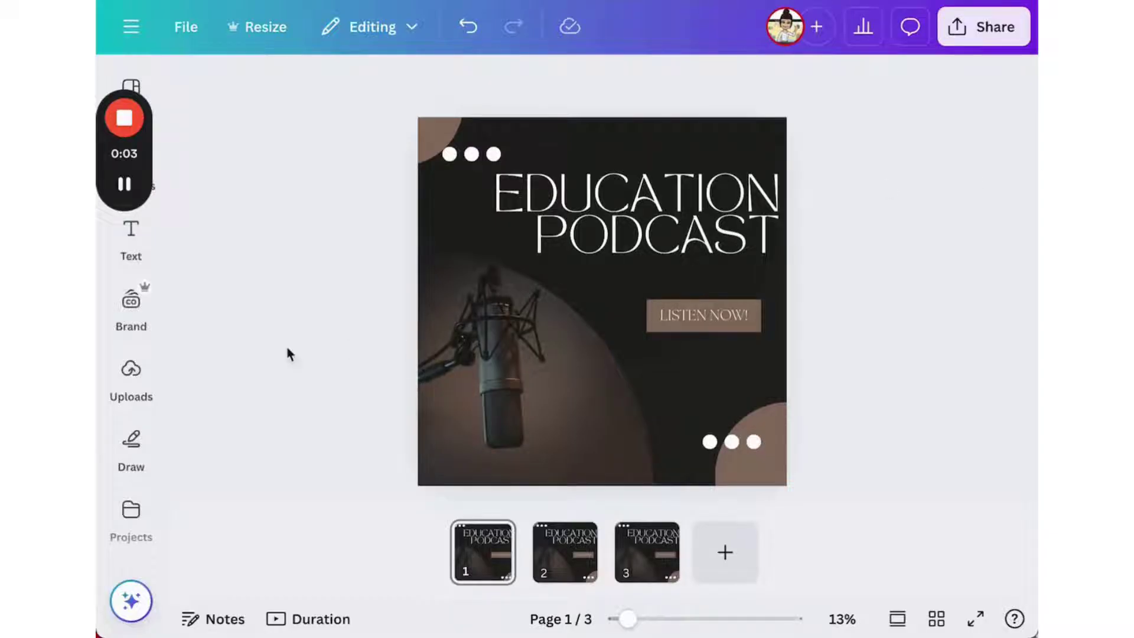
# - Open the Uploads panel to view the uploaded audio
pyautogui.click(131, 377)
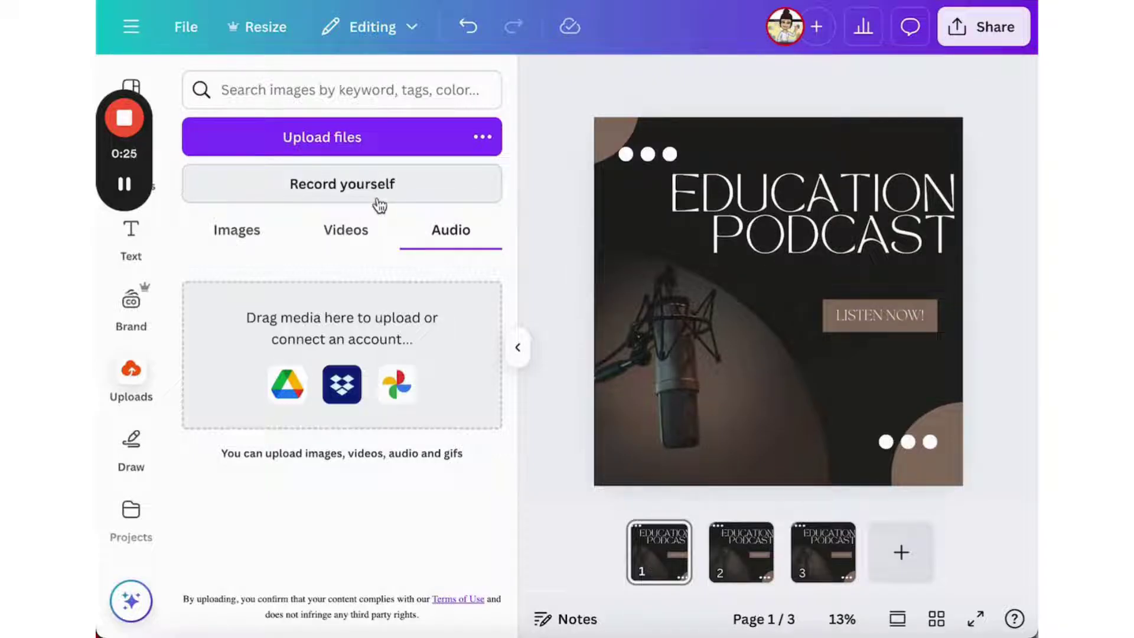
# - Record a short self-video intro in the recording studio and save it into the design
pyautogui.click(334, 193)
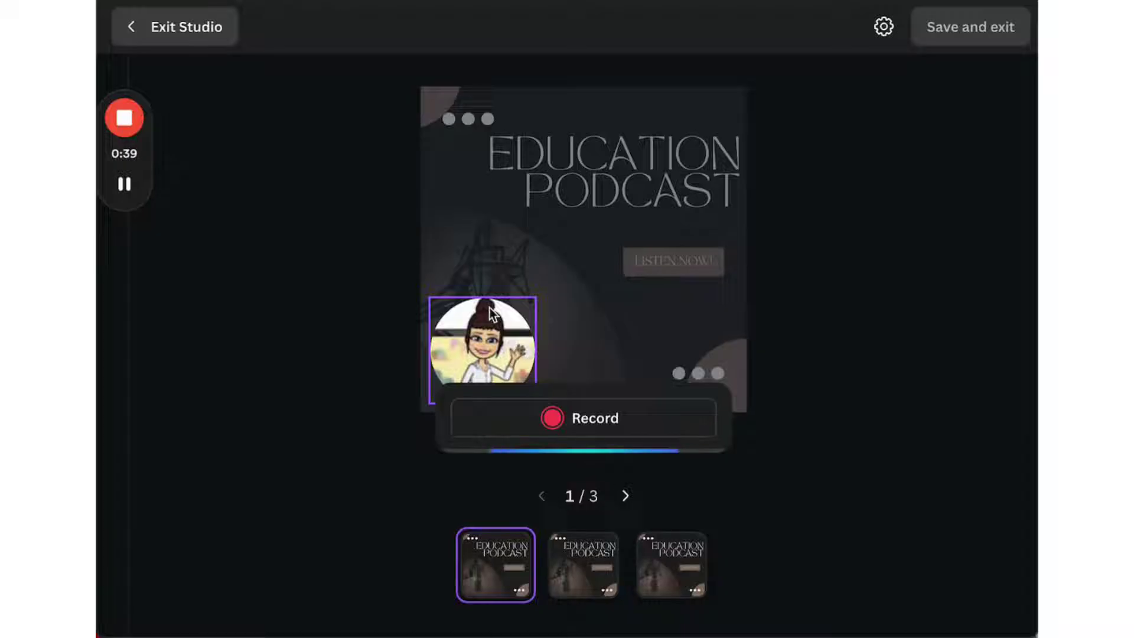
pyautogui.click(610, 431)
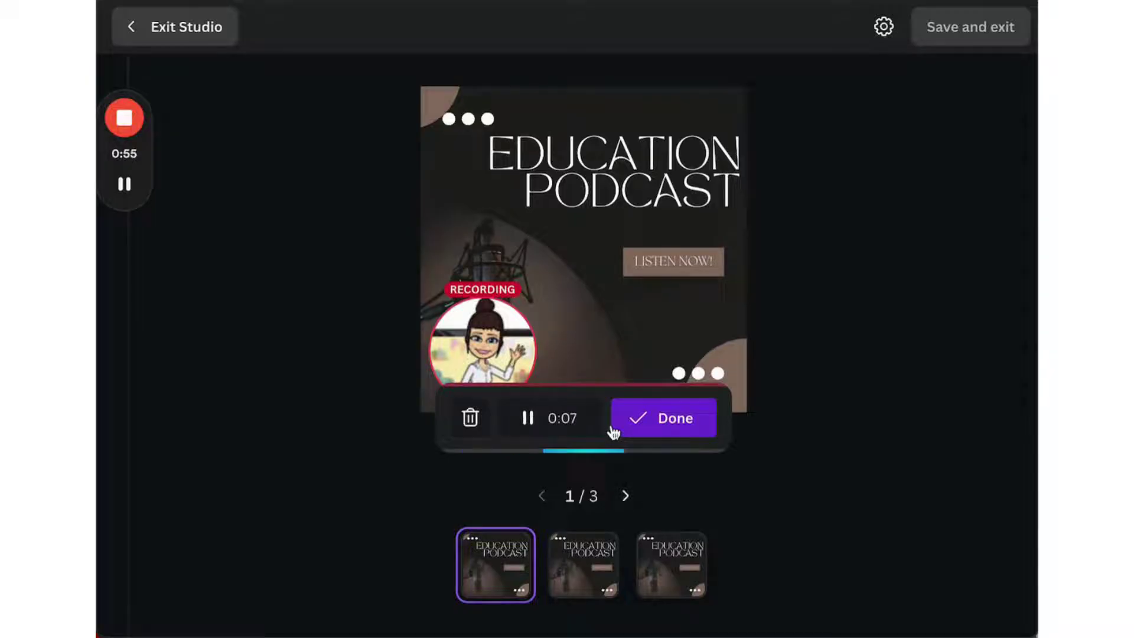
pyautogui.click(626, 432)
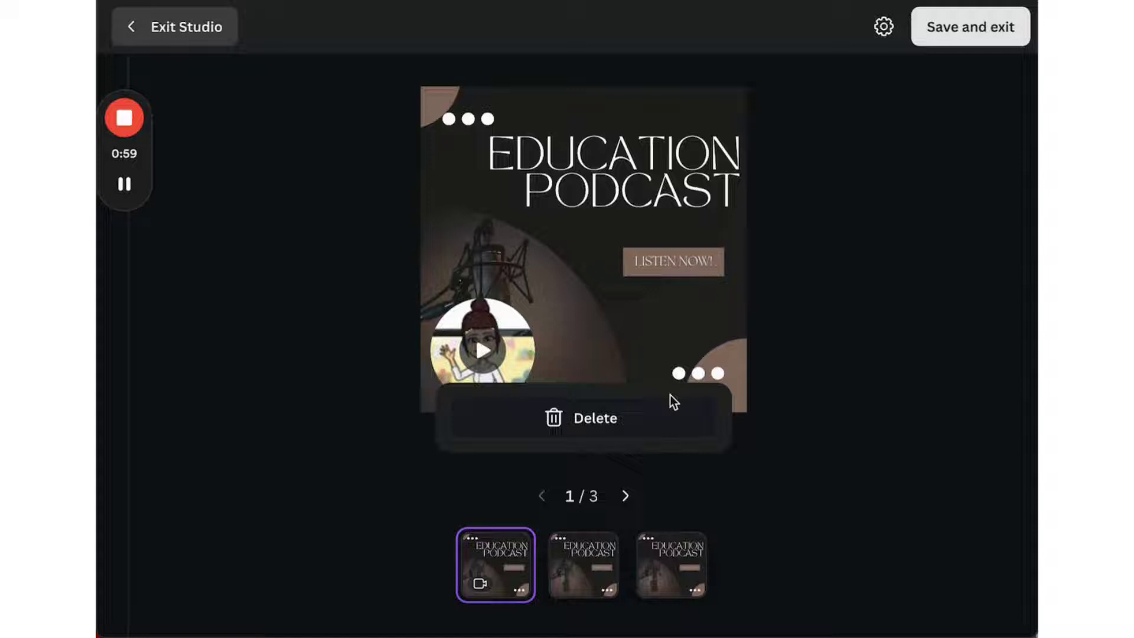
pyautogui.click(939, 38)
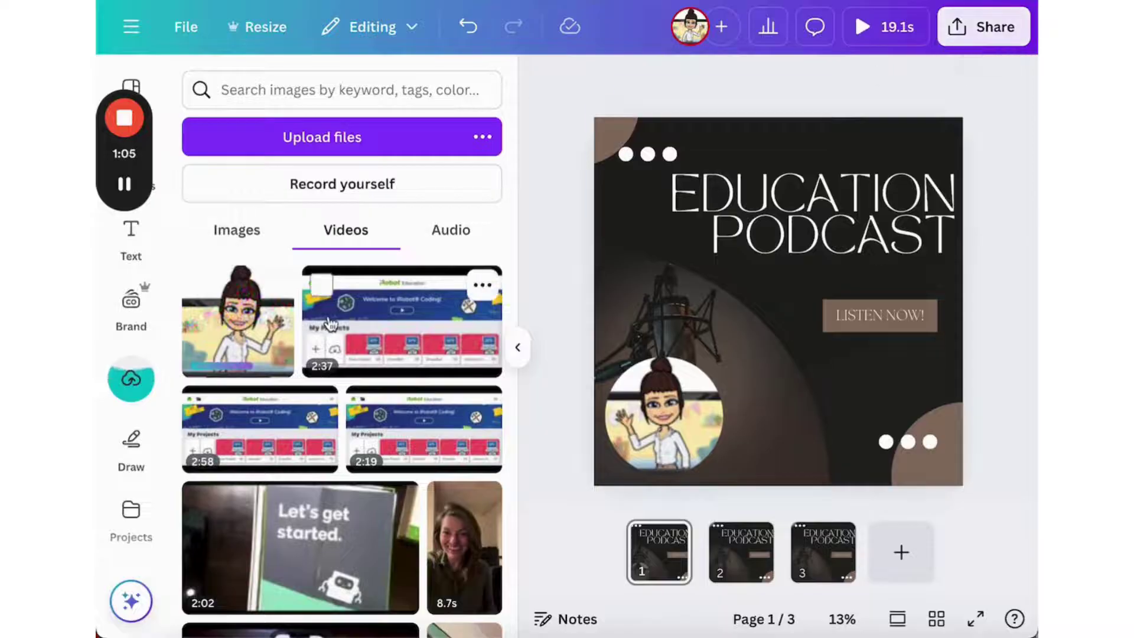
# - Place the 9.1s recording into the lower-left circle frame on page 1
pyautogui.moveTo(237, 319); pyautogui.dragTo(654, 431)
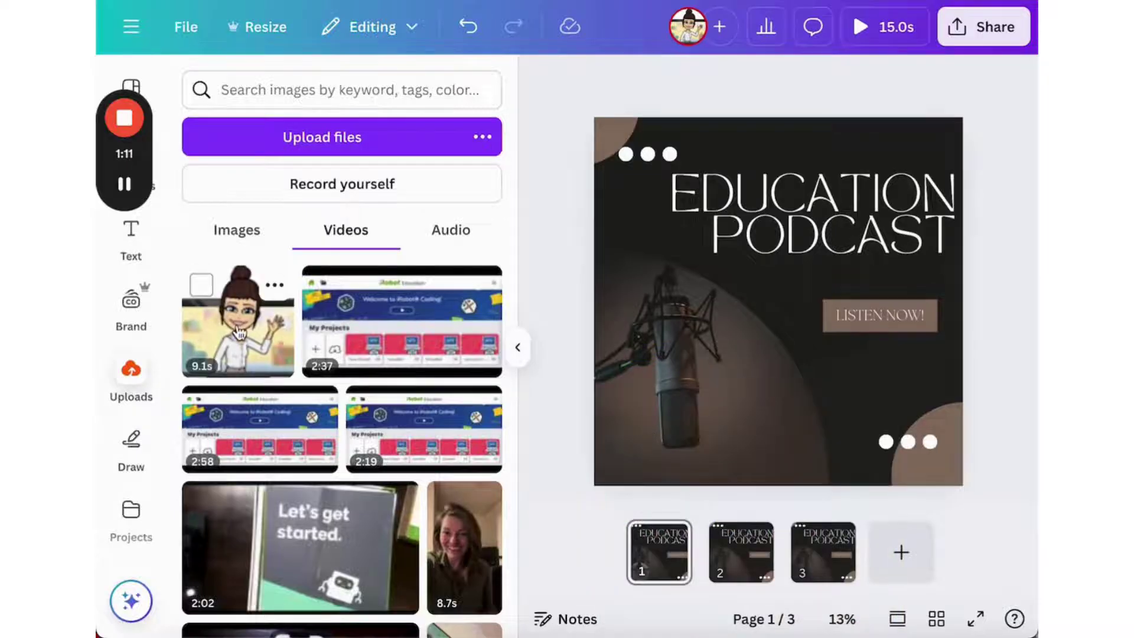
pyautogui.moveTo(237, 320); pyautogui.dragTo(629, 414)
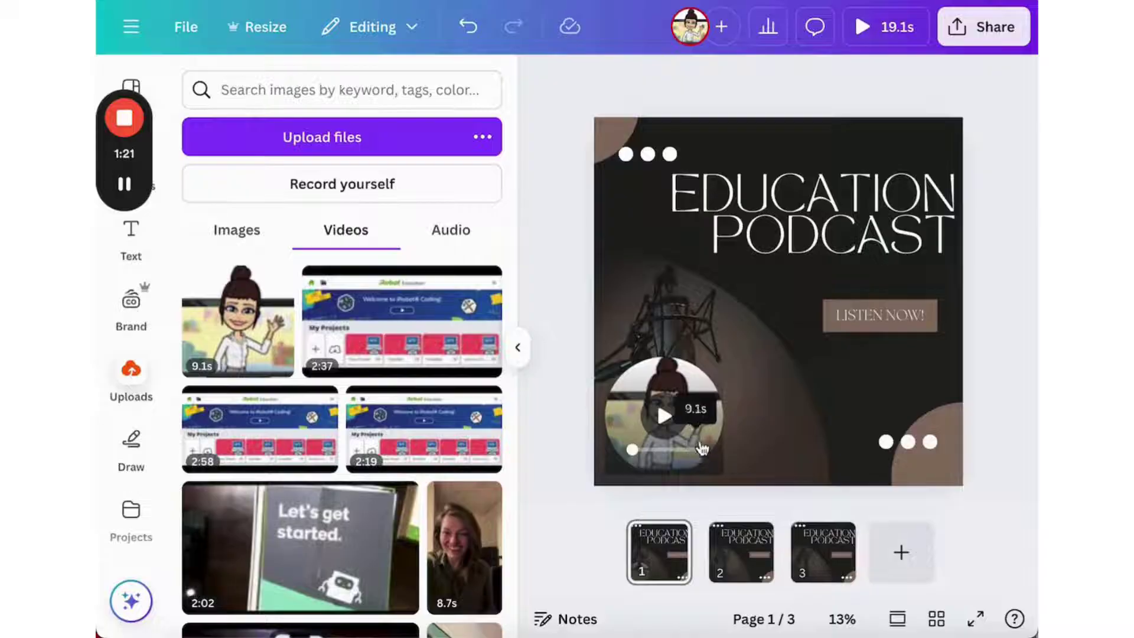
pyautogui.rightClick(708, 424)
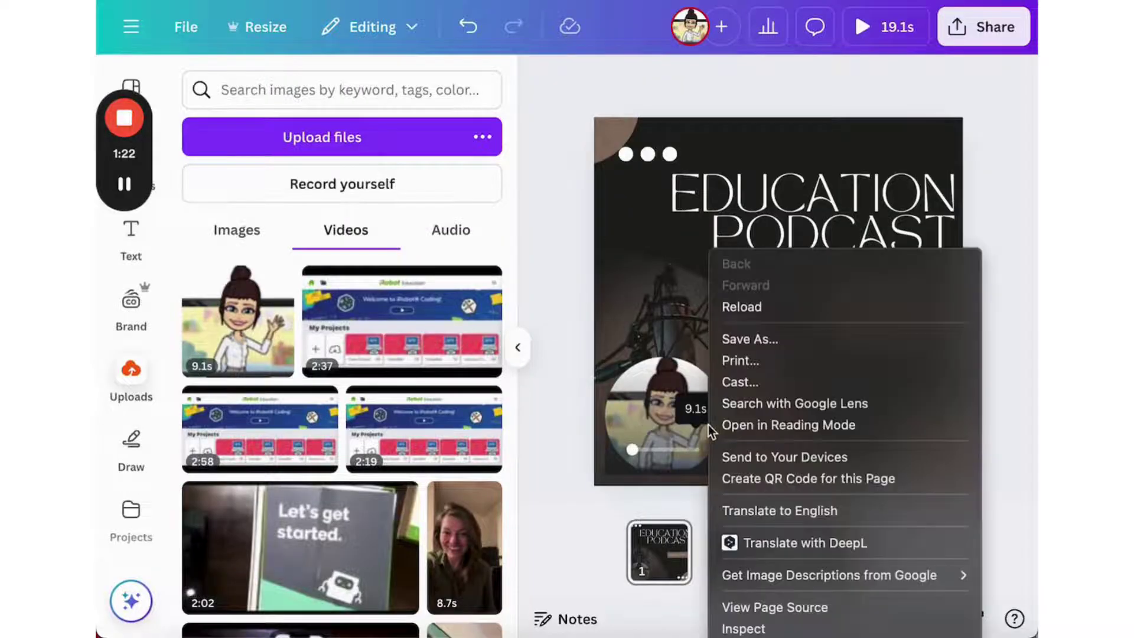
pyautogui.click(669, 377)
pyautogui.rightClick(669, 378)
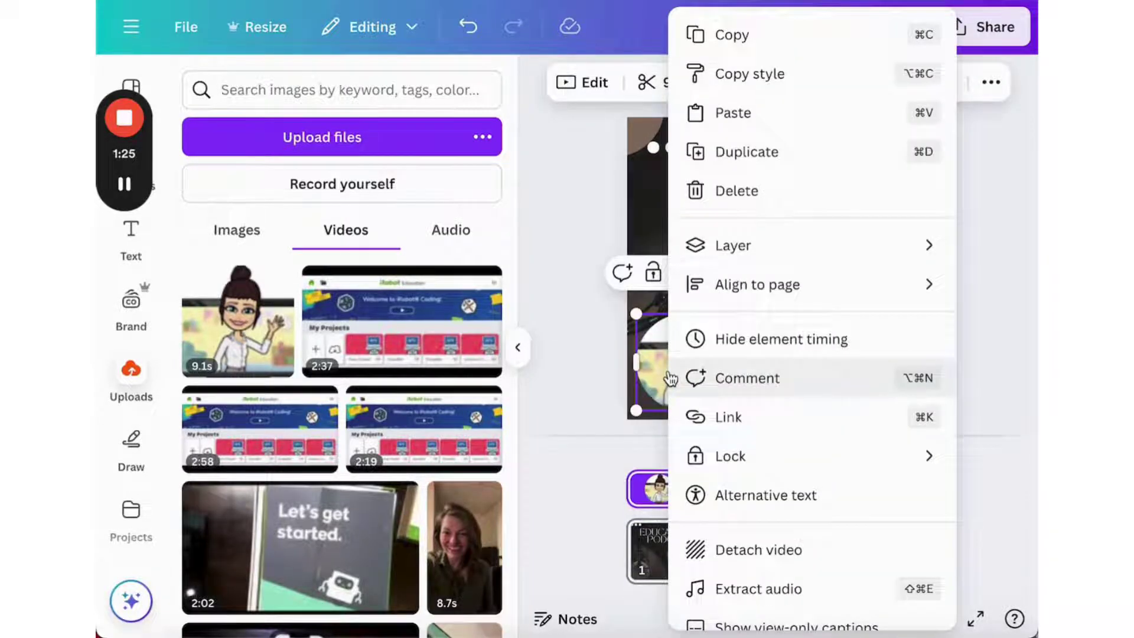
pyautogui.moveTo(706, 473)
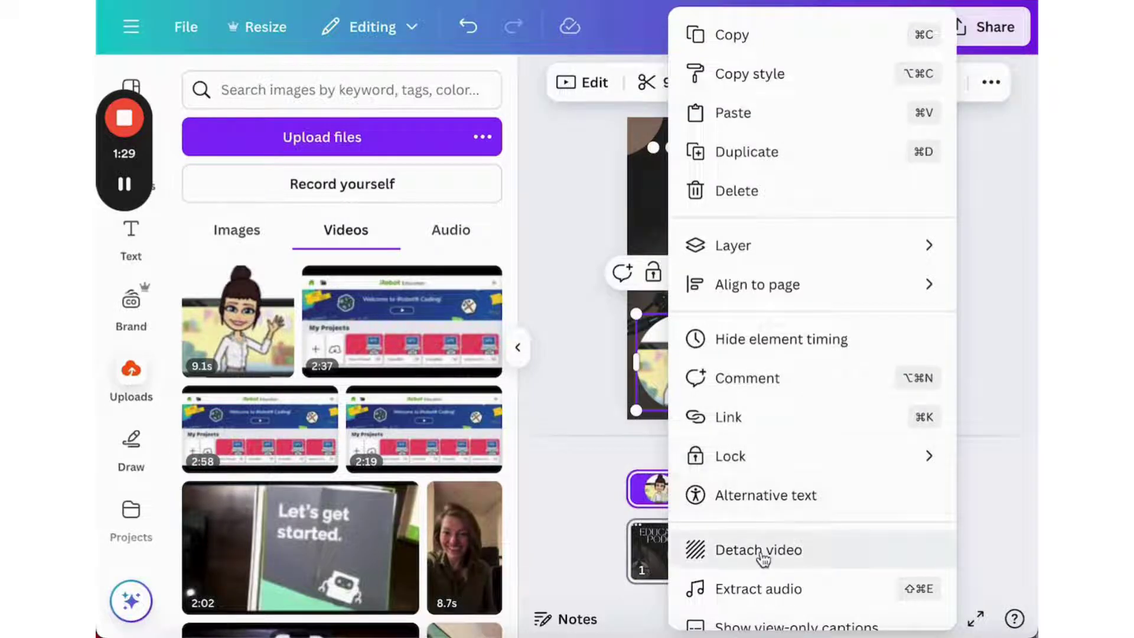
pyautogui.scroll(-1, 764, 578)
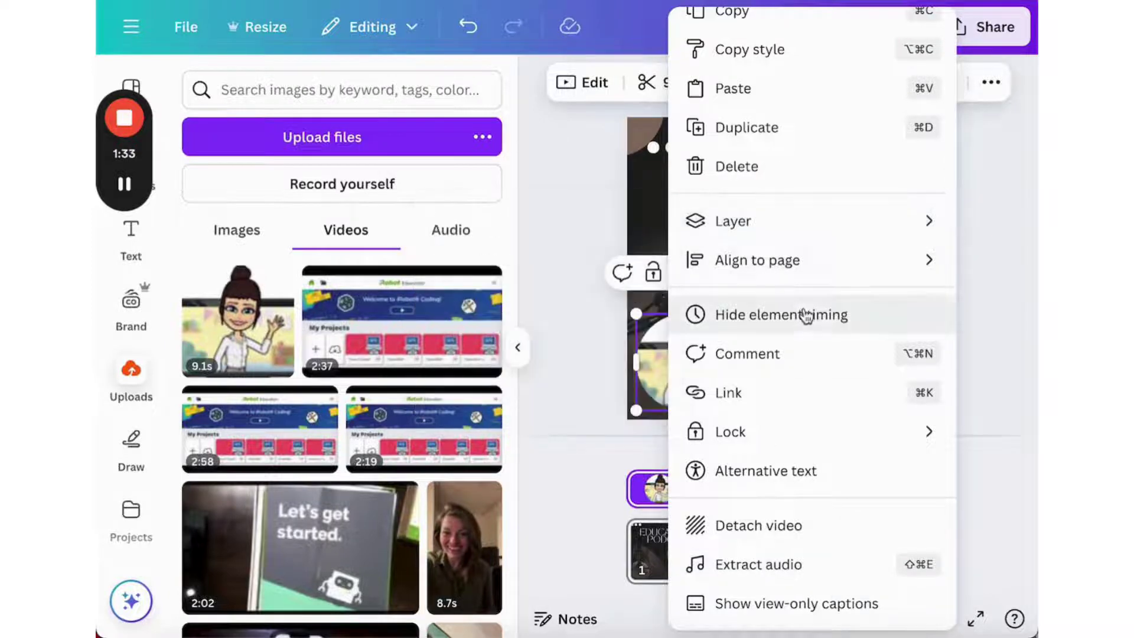
pyautogui.click(579, 419)
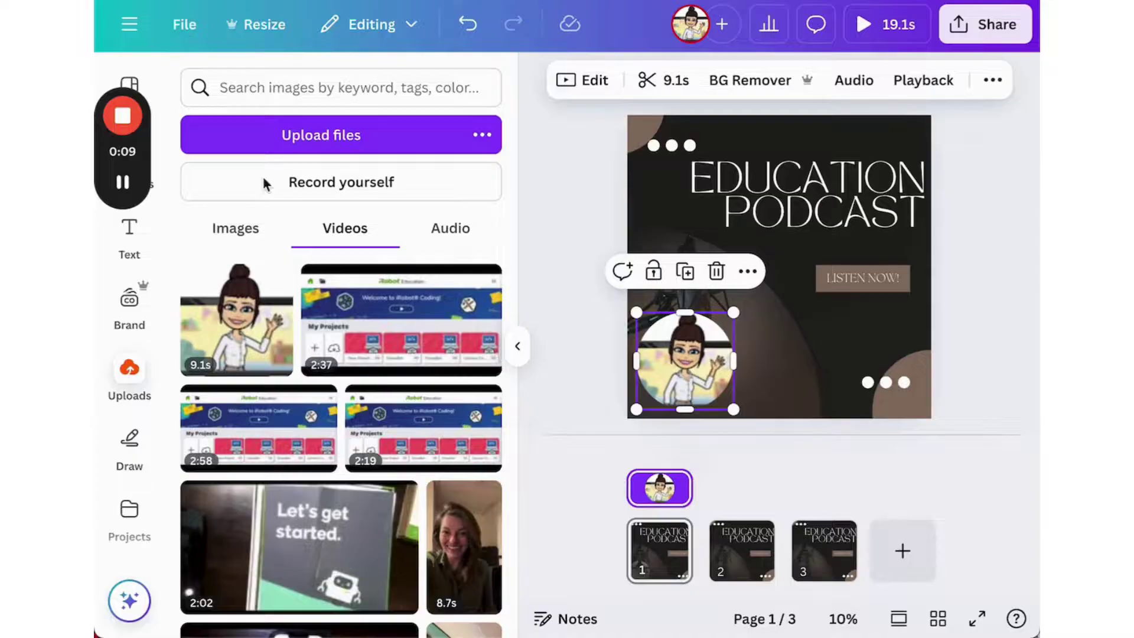
# - Open the full Audio library from the Elements panel
pyautogui.moveTo(146, 140); pyautogui.dragTo(142, 426)
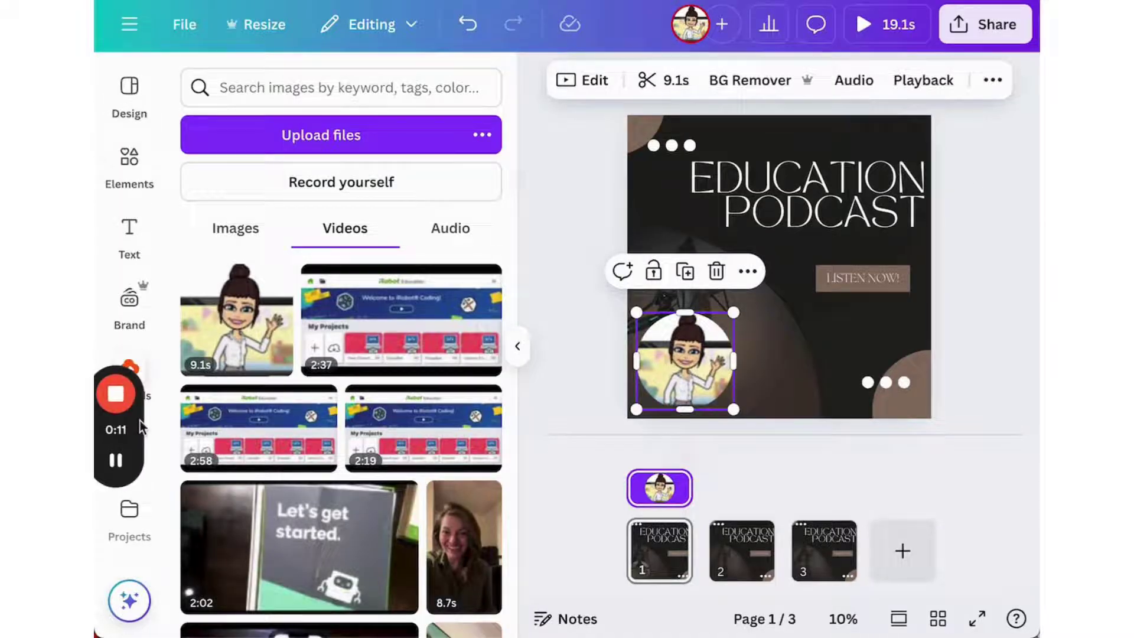
pyautogui.click(131, 177)
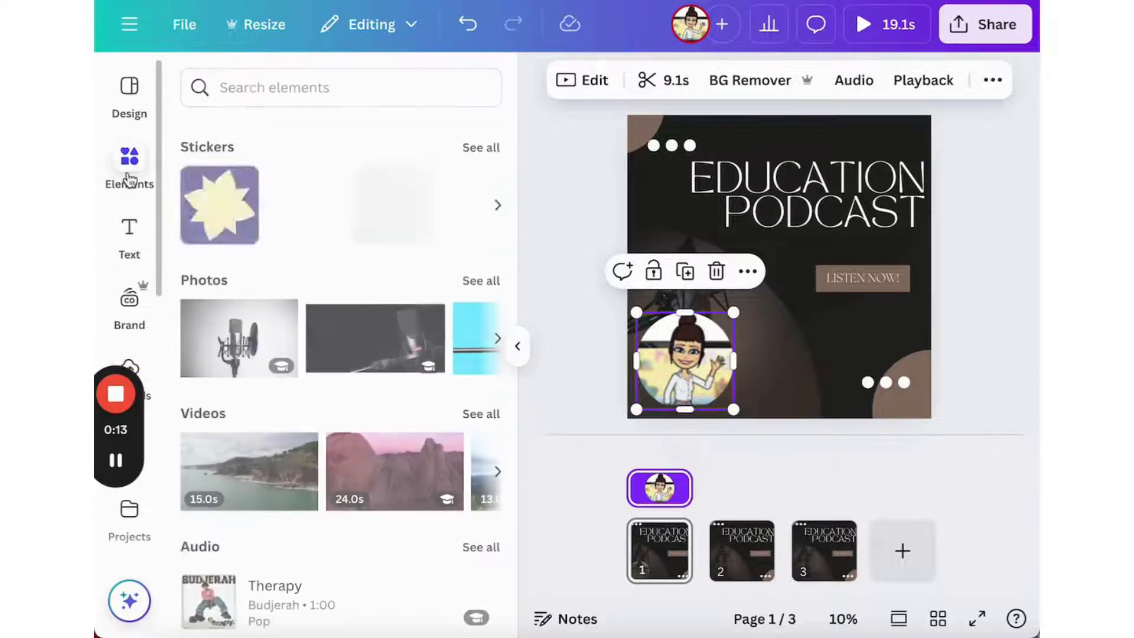
pyautogui.scroll(-4, 313, 449)
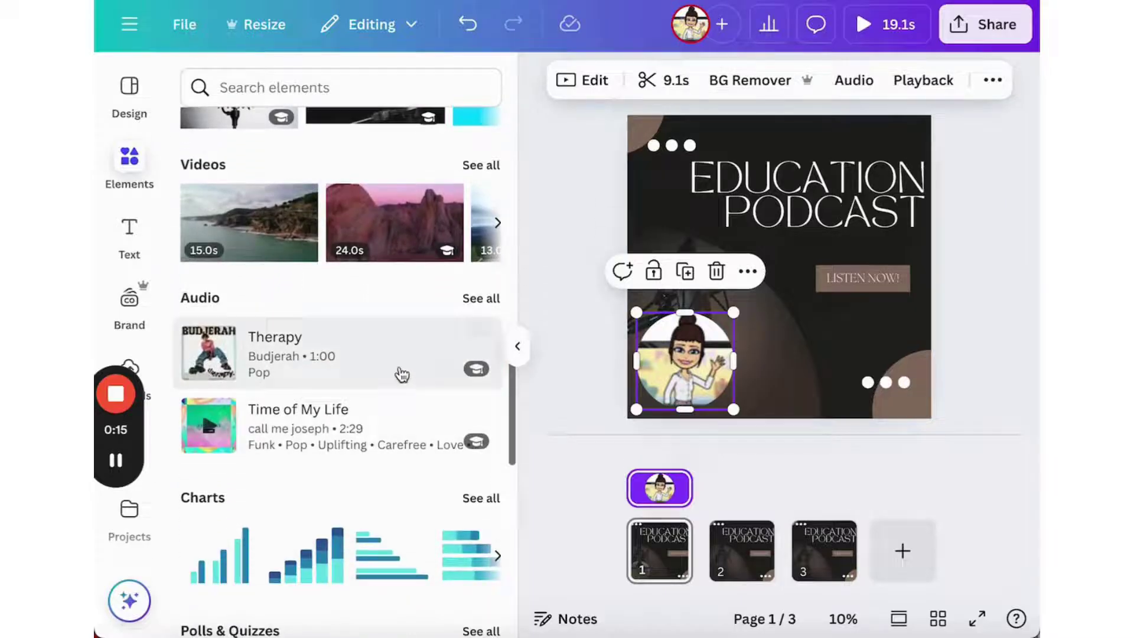
pyautogui.click(468, 302)
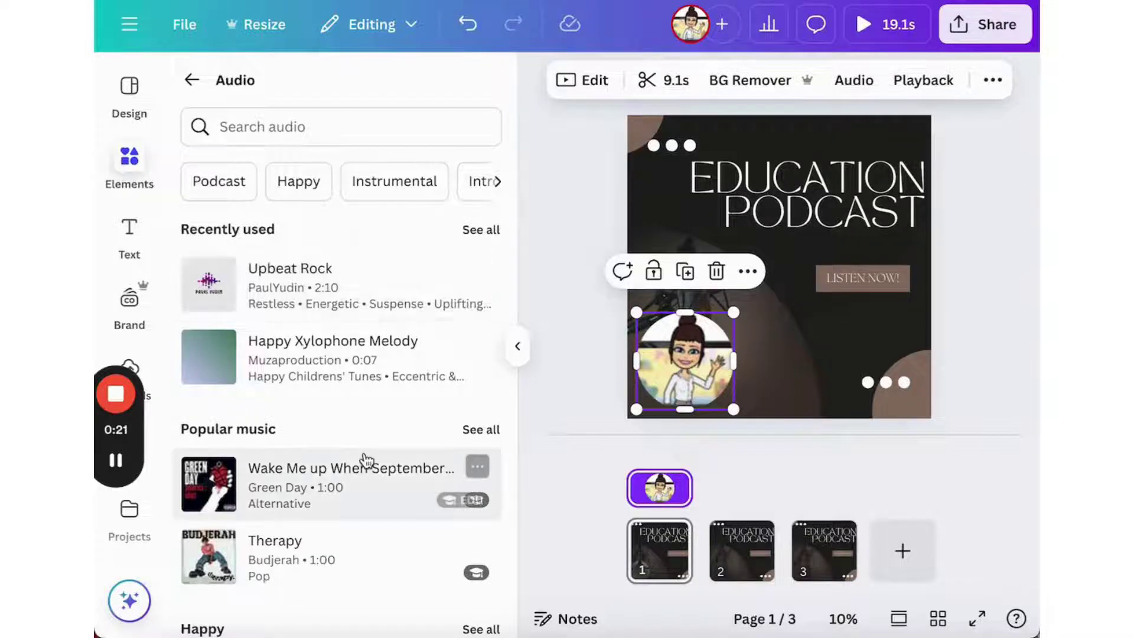
# - Filter the audio to Happy tracks and preview Drums Make Me Dance
pyautogui.scroll(-1, 364, 461)
pyautogui.scroll(-3, 366, 461)
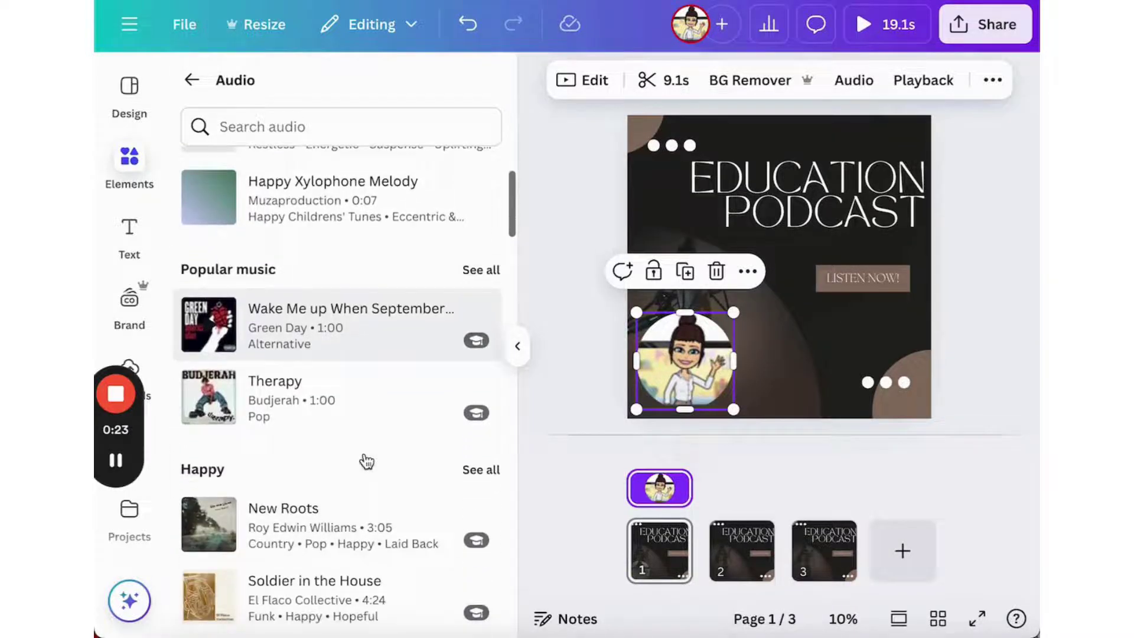
pyautogui.scroll(3, 366, 461)
pyautogui.scroll(1, 366, 461)
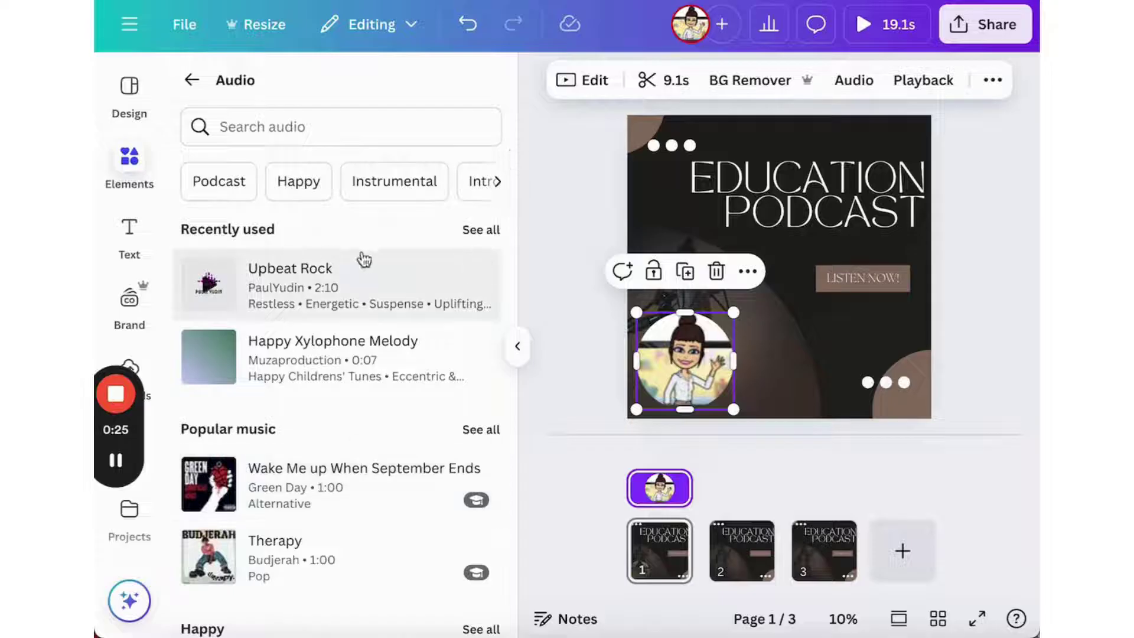
pyautogui.click(294, 201)
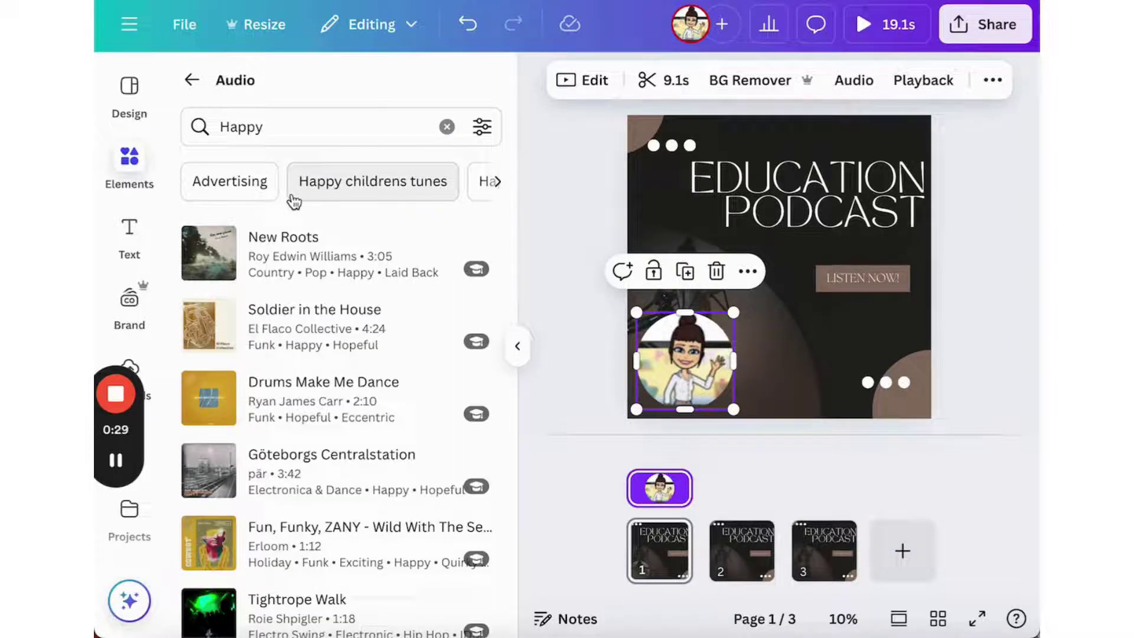
pyautogui.click(224, 411)
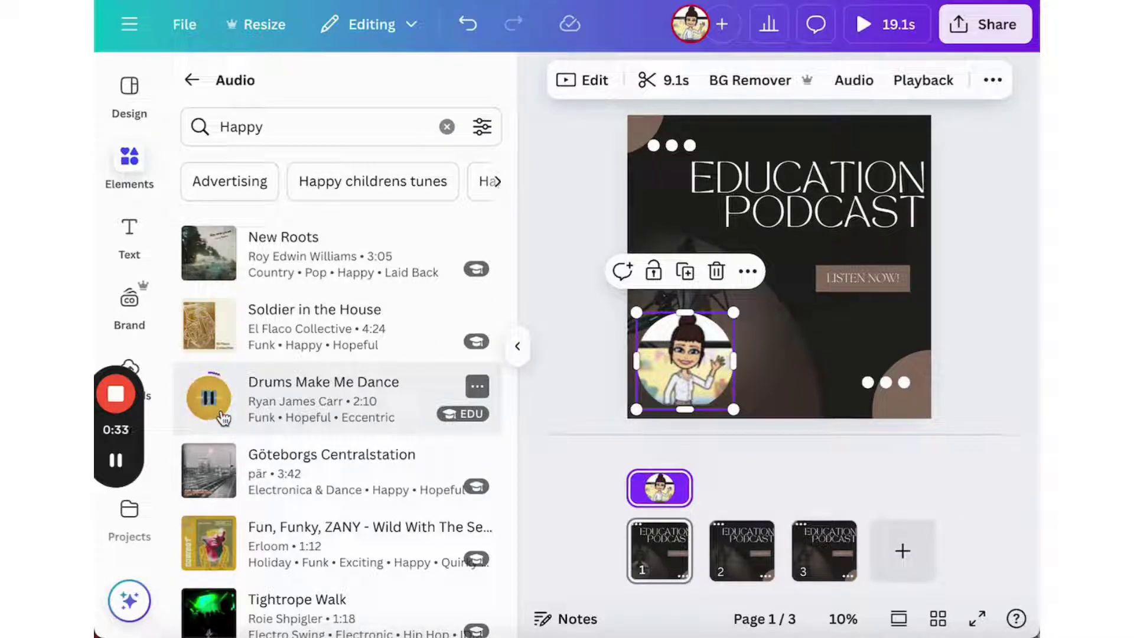
pyautogui.click(223, 416)
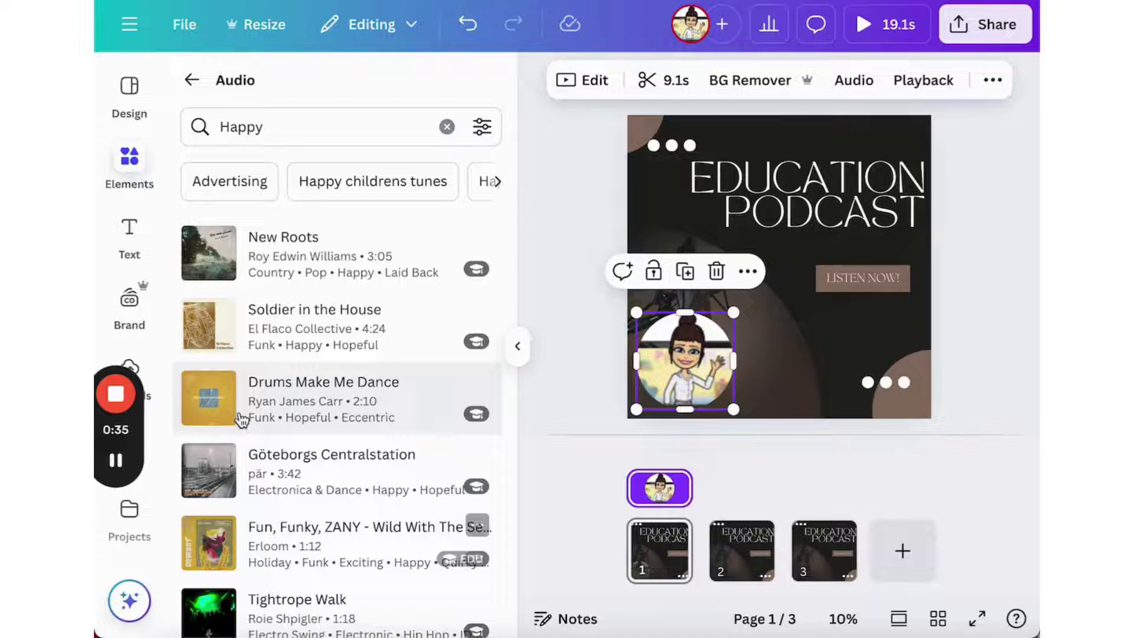
# - Add Drums Make Me Dance to the timeline starting at 0.0s, trimmed to about 9.1s
pyautogui.moveTo(239, 430)
pyautogui.moveTo(240, 430); pyautogui.dragTo(653, 571)
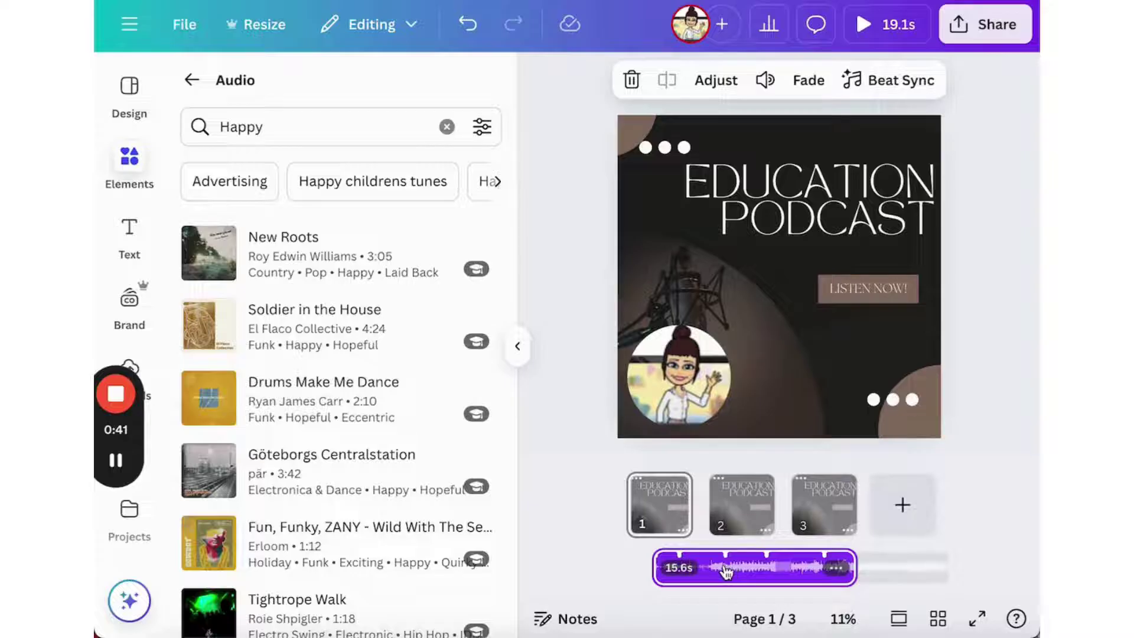
pyautogui.moveTo(725, 570); pyautogui.dragTo(703, 572)
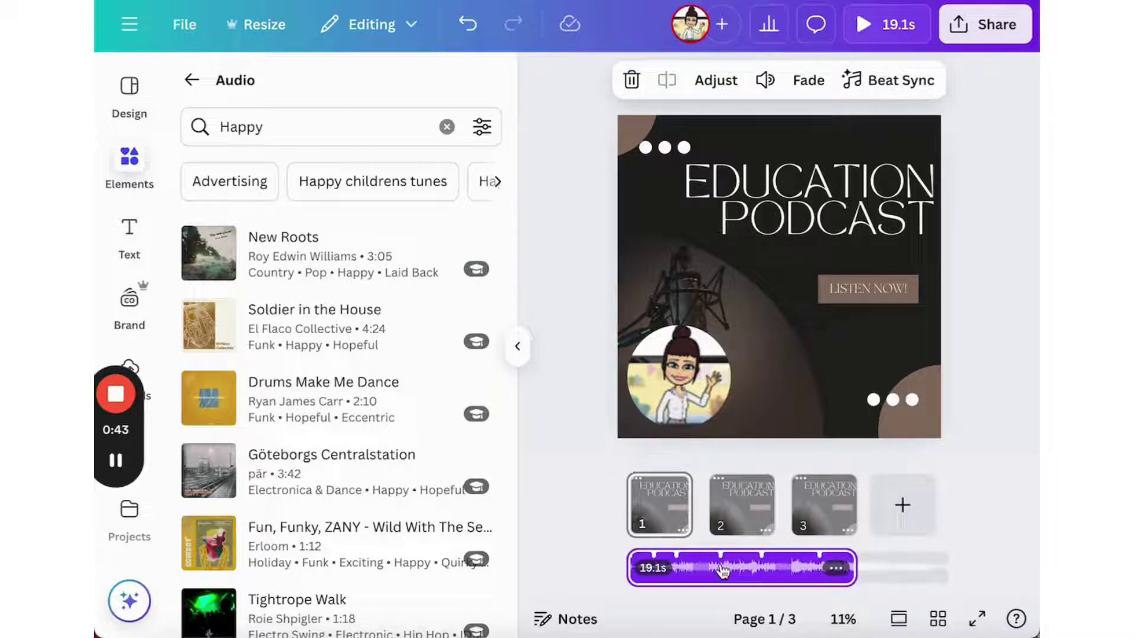
pyautogui.moveTo(850, 568); pyautogui.dragTo(689, 569)
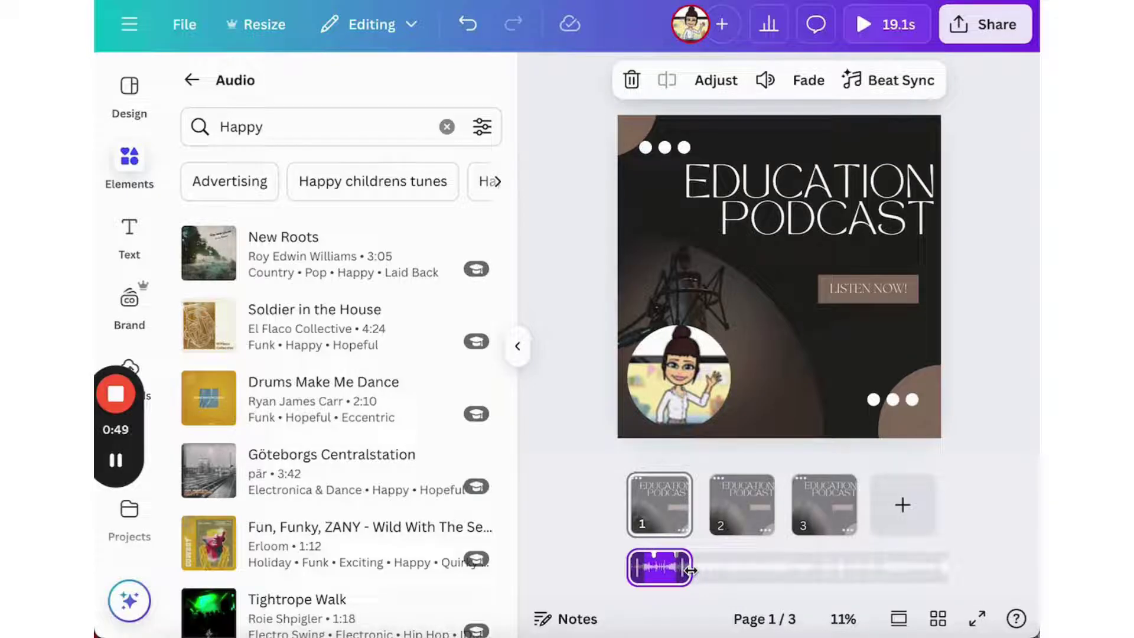
# - Give the Drums Make Me Dance track a 1.2s fade in and 1.2s fade out
pyautogui.doubleClick(664, 570)
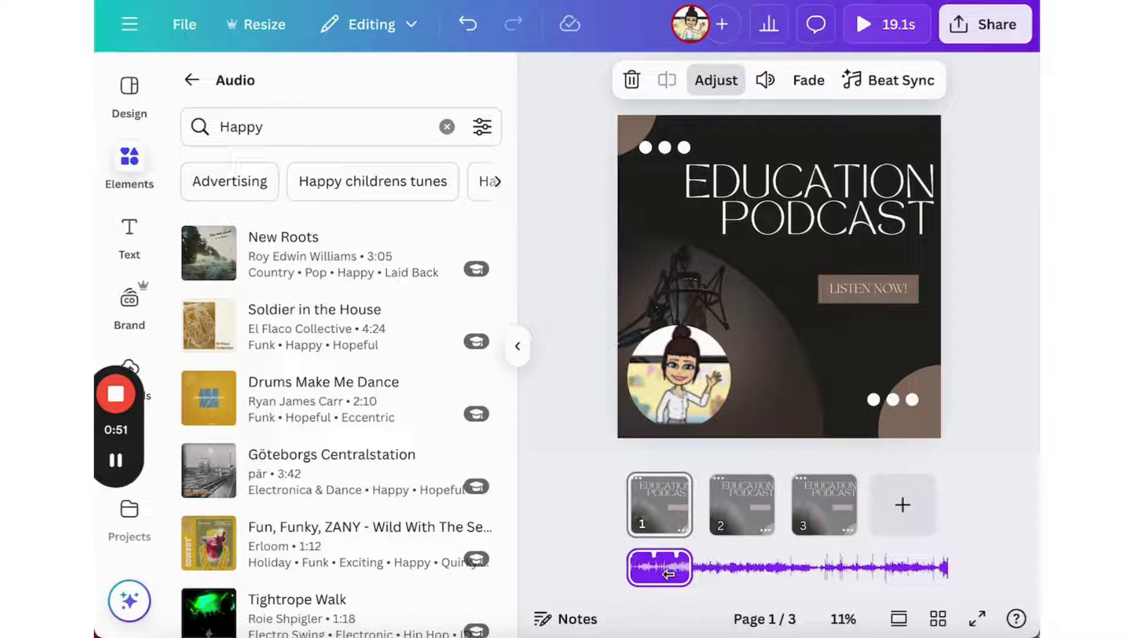
pyautogui.rightClick(669, 575)
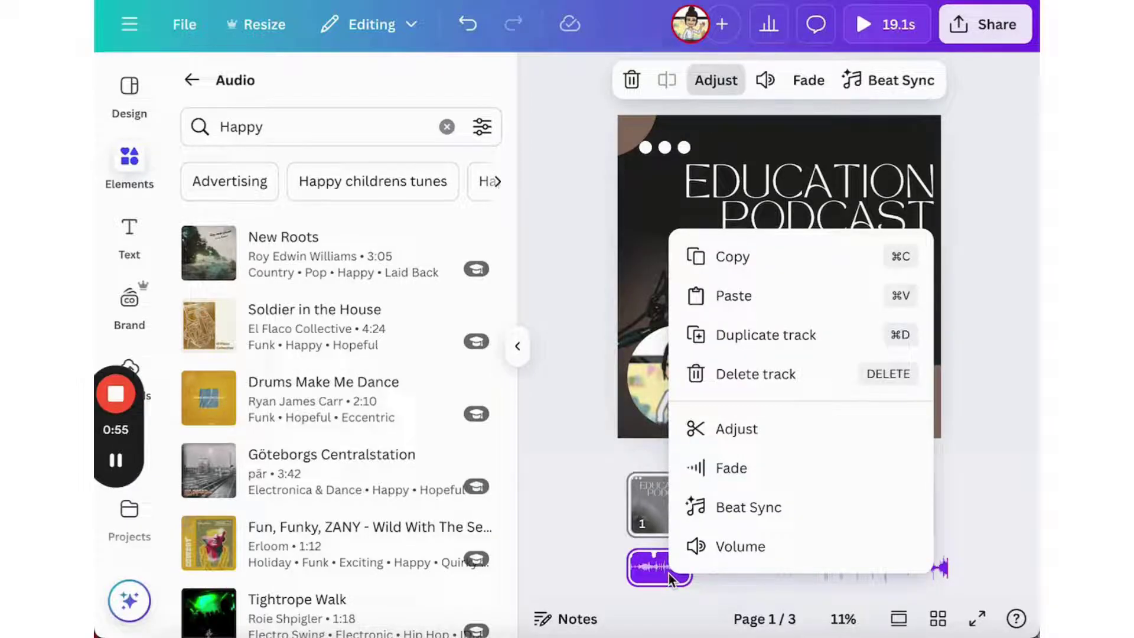
pyautogui.click(695, 468)
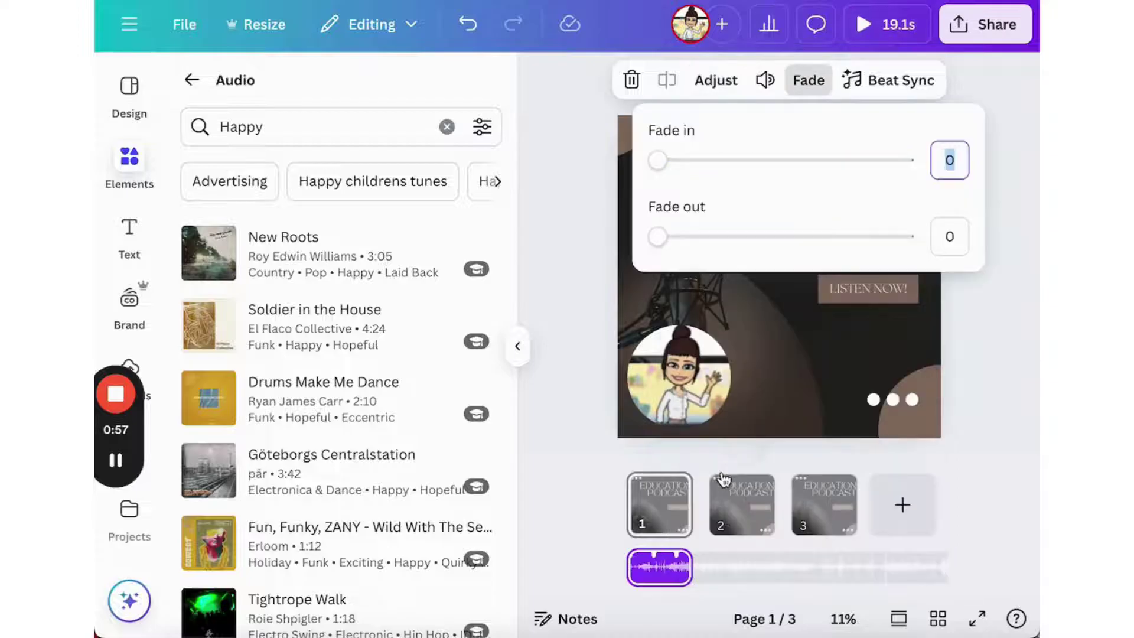
pyautogui.moveTo(658, 171); pyautogui.dragTo(724, 162)
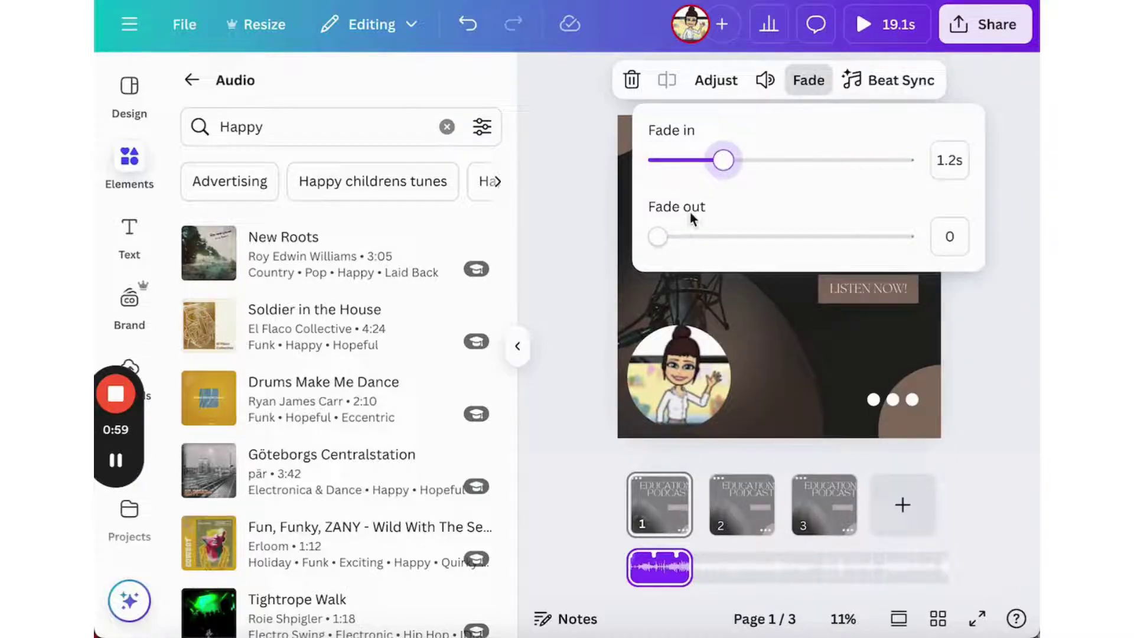
pyautogui.moveTo(656, 239); pyautogui.dragTo(724, 237)
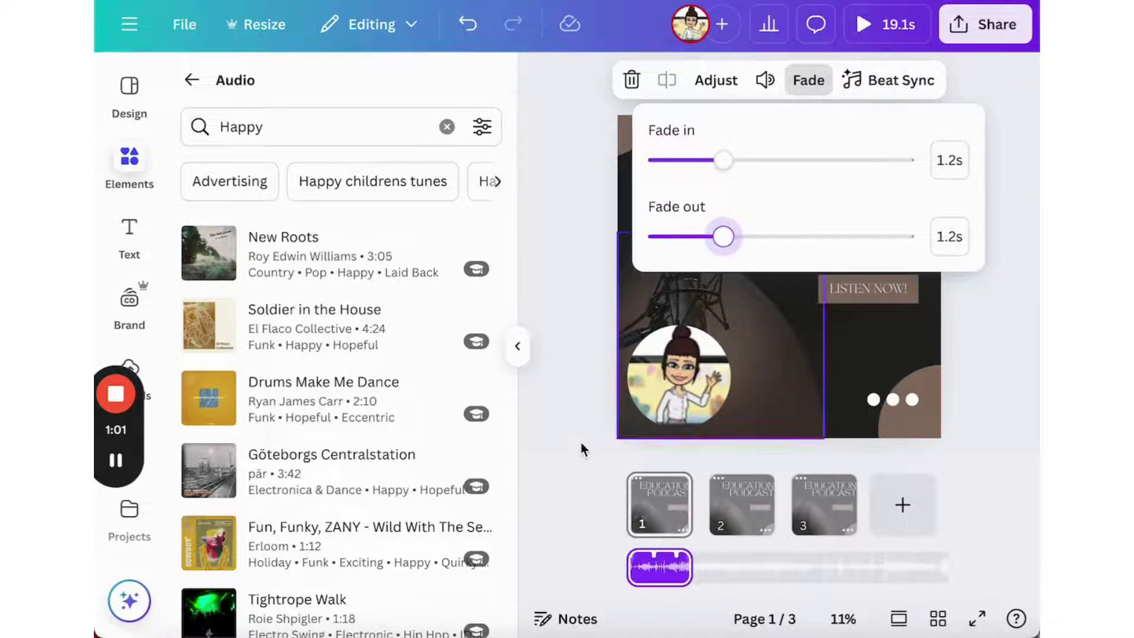
# - Lower the Drums Make Me Dance track volume from 100 to 20
pyautogui.click(570, 509)
pyautogui.rightClick(652, 566)
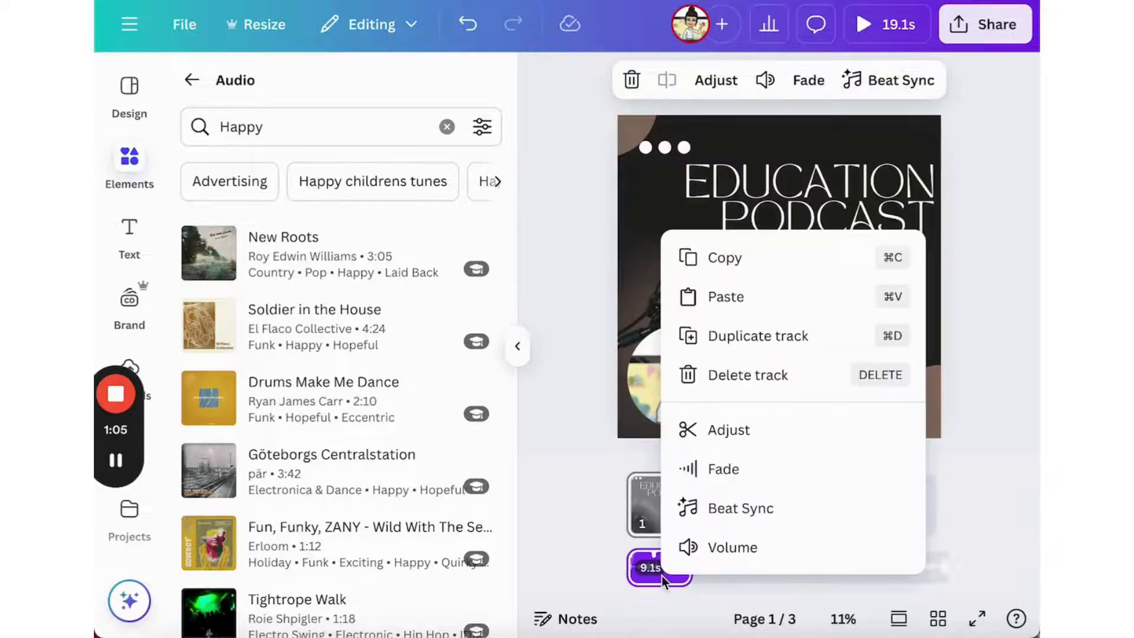
pyautogui.click(692, 549)
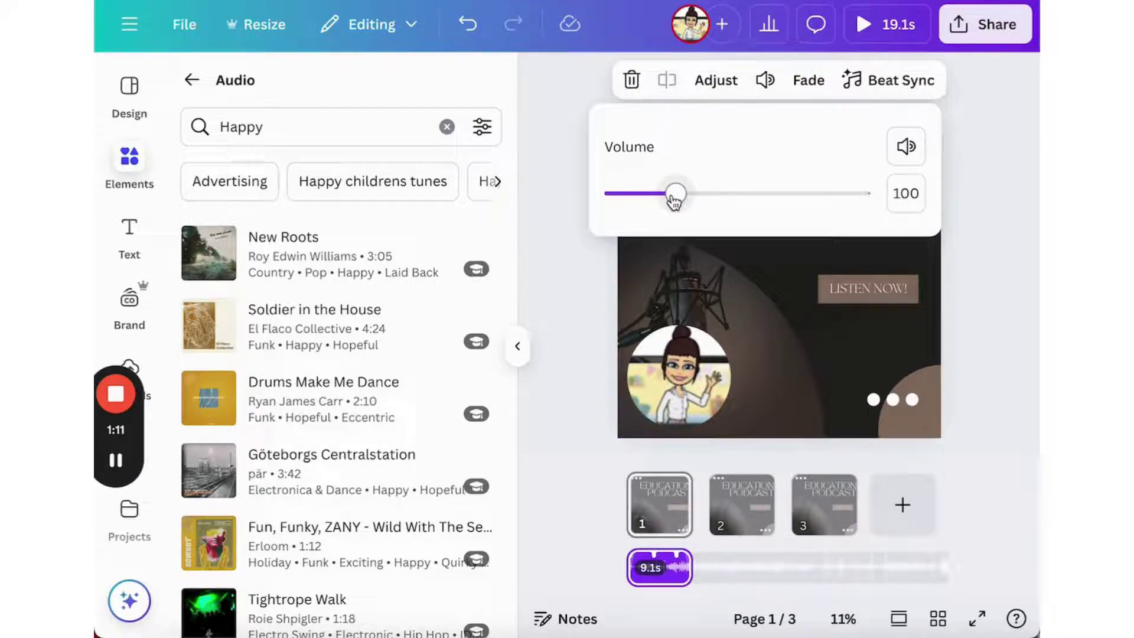
pyautogui.moveTo(673, 199); pyautogui.dragTo(626, 200)
pyautogui.click(601, 416)
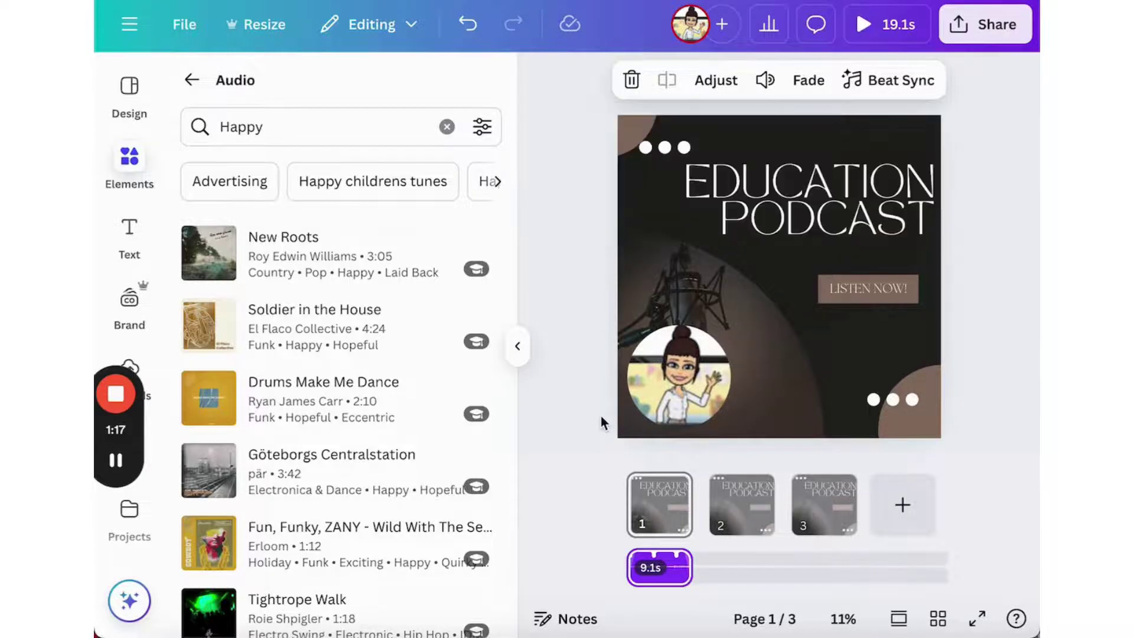
# - Replace the old 'Happy' audio search with 'typing' to find typing sound effects
pyautogui.click(593, 413)
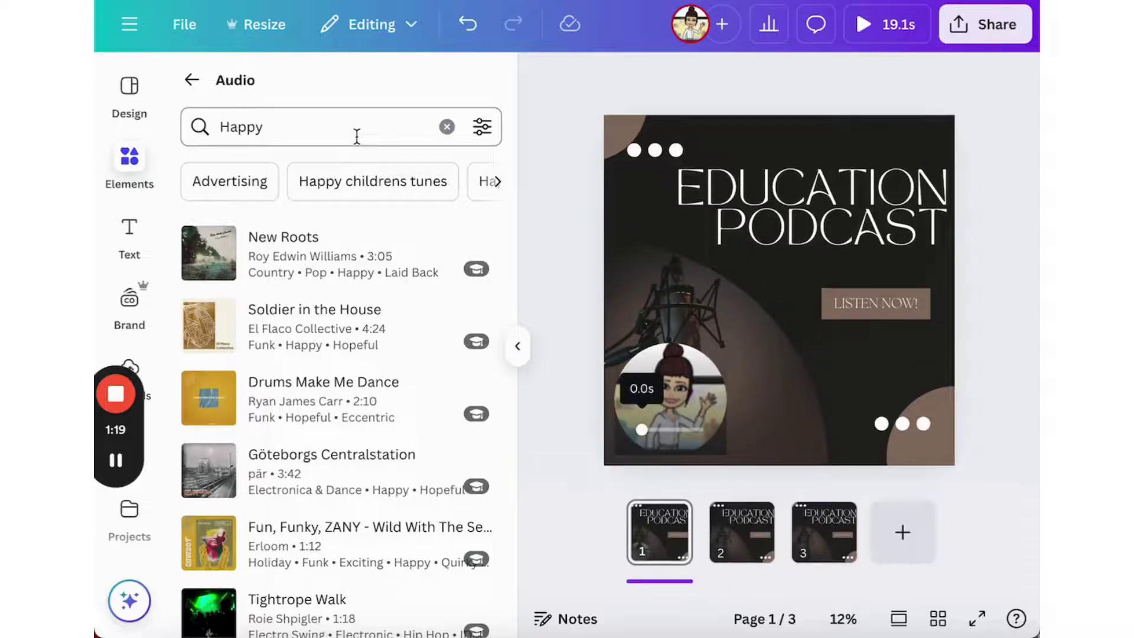
pyautogui.moveTo(357, 136); pyautogui.dragTo(216, 126)
pyautogui.press('BackSpace')
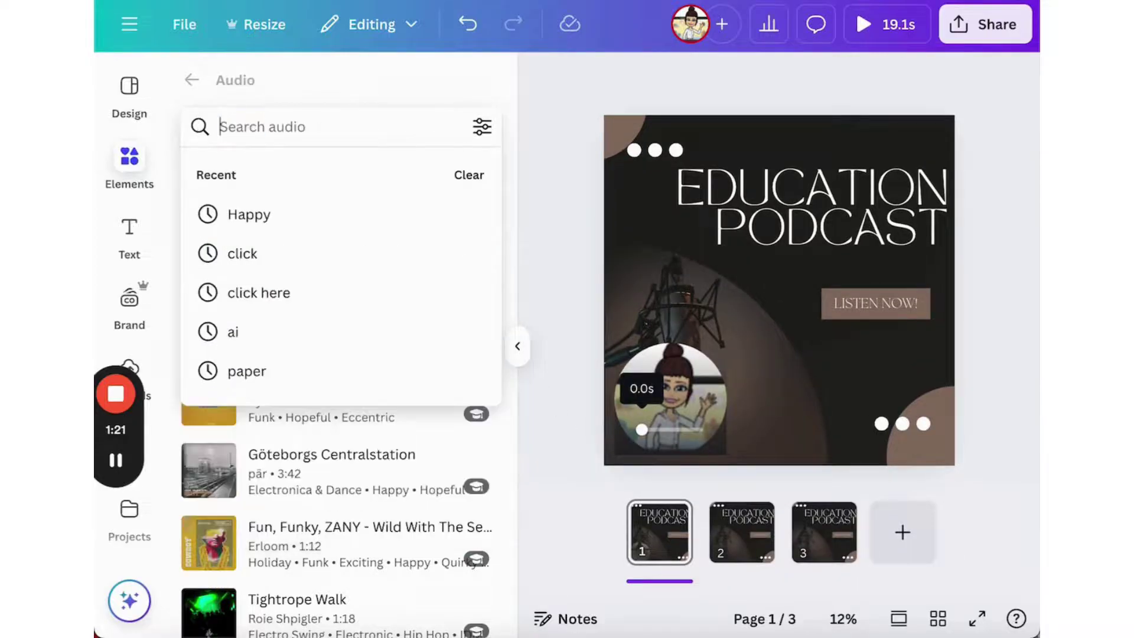
pyautogui.write('t')
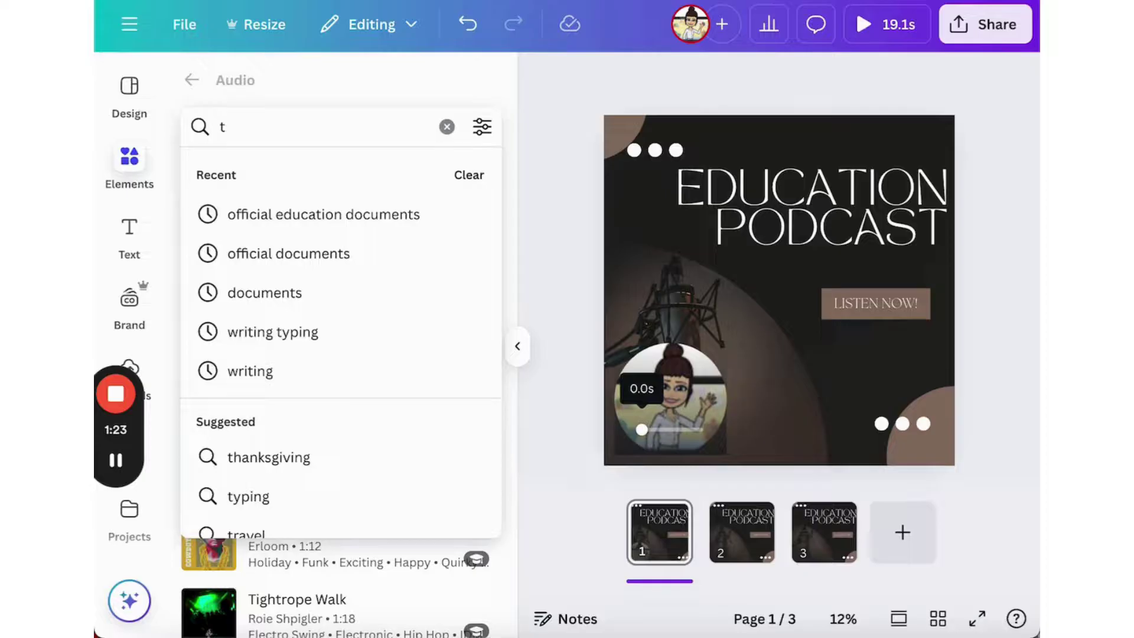
pyautogui.write('ype')
pyautogui.press('BackSpace')
pyautogui.write('i')
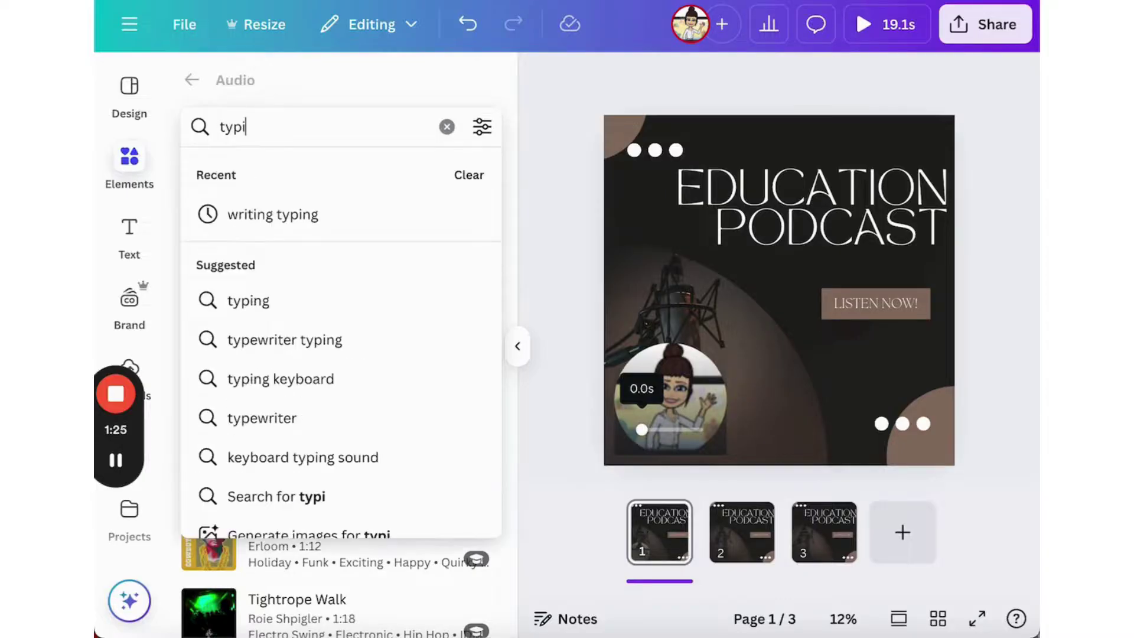
pyautogui.click(211, 299)
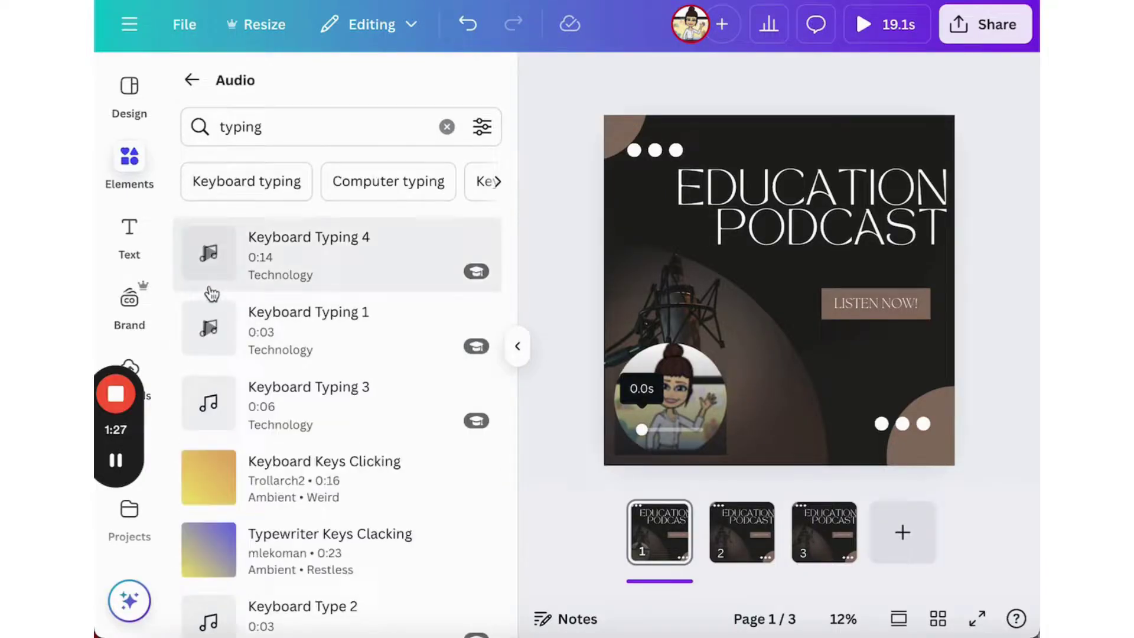
# - Add Keyboard Keys Clicking to the timeline, trimmed to 3 seconds beneath page 2
pyautogui.moveTo(217, 269)
pyautogui.scroll(-2, 207, 377)
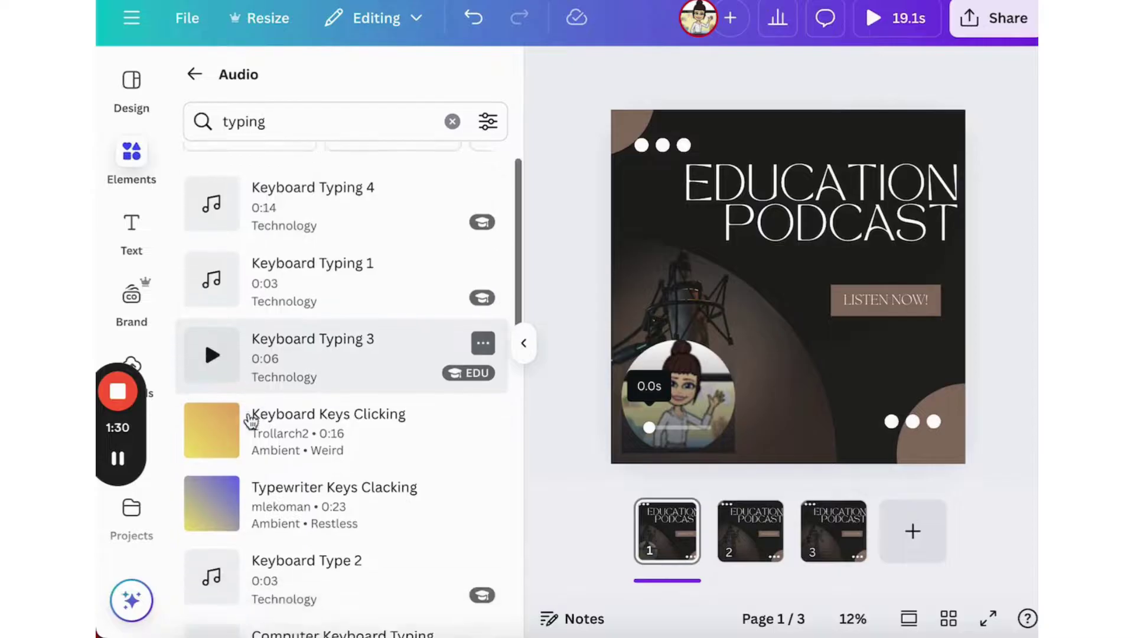
pyautogui.moveTo(241, 408); pyautogui.dragTo(756, 527)
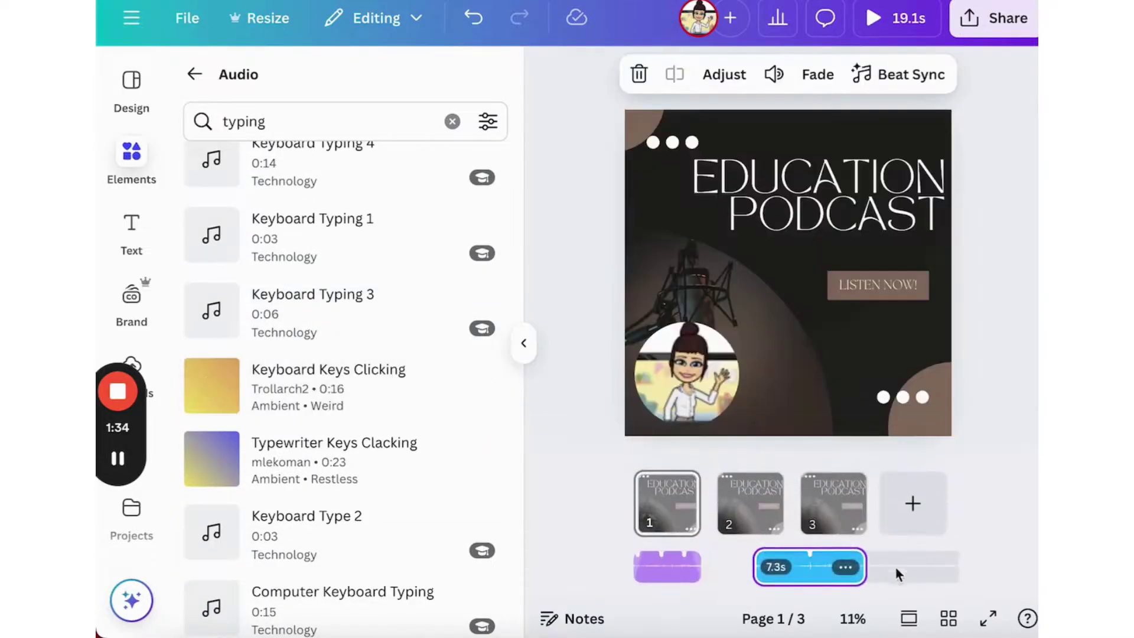
pyautogui.moveTo(862, 565); pyautogui.dragTo(804, 568)
pyautogui.click(779, 567)
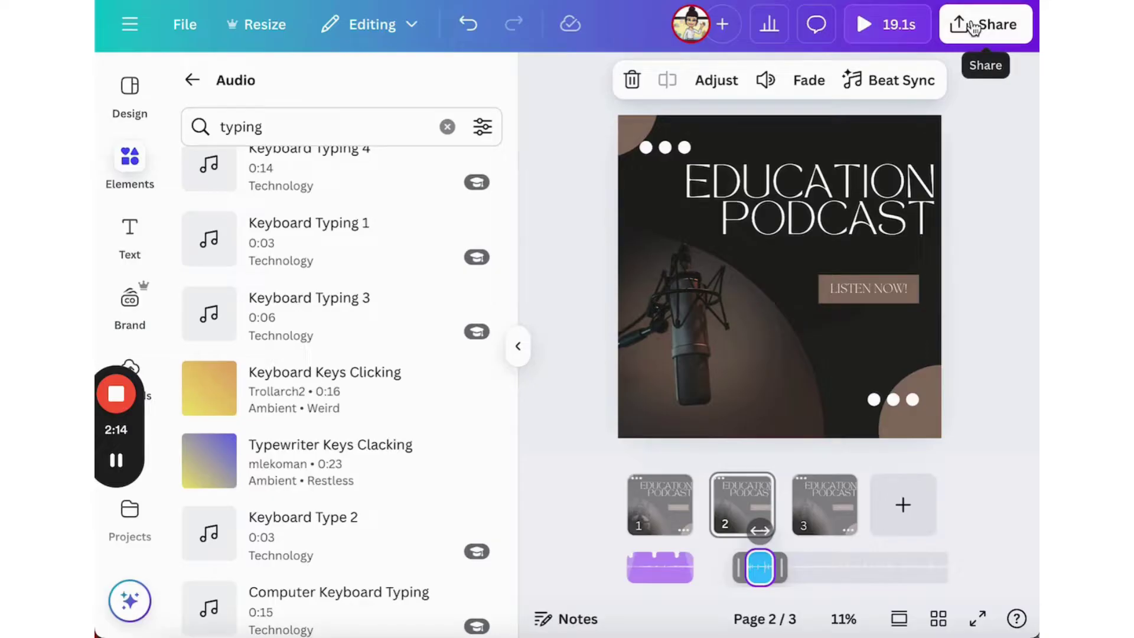
pyautogui.click(973, 28)
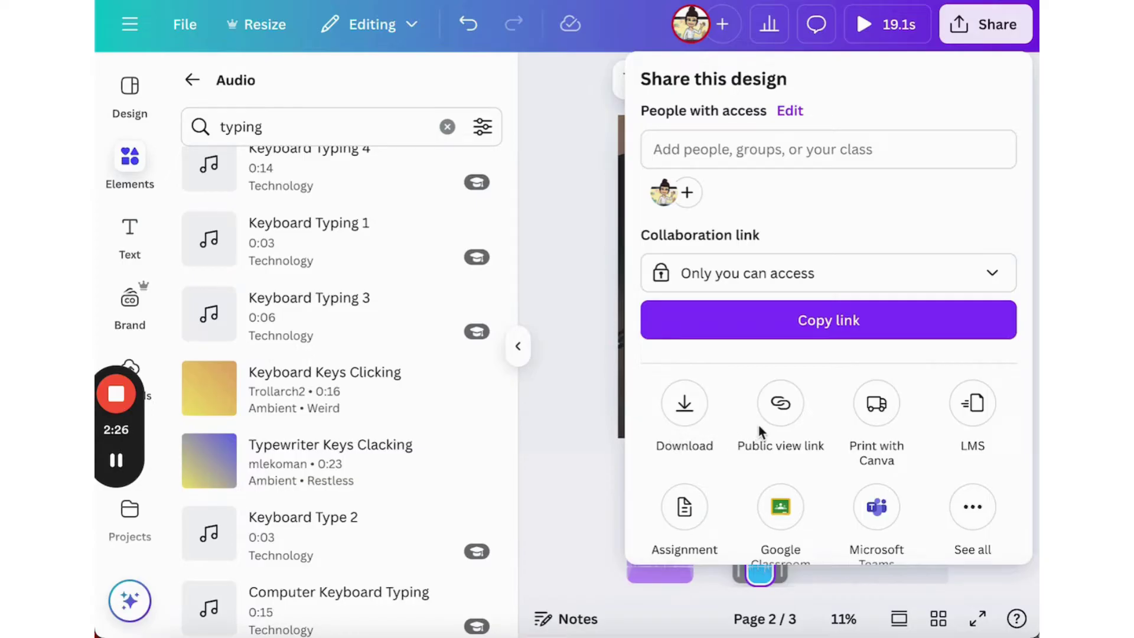
pyautogui.scroll(-1, 774, 470)
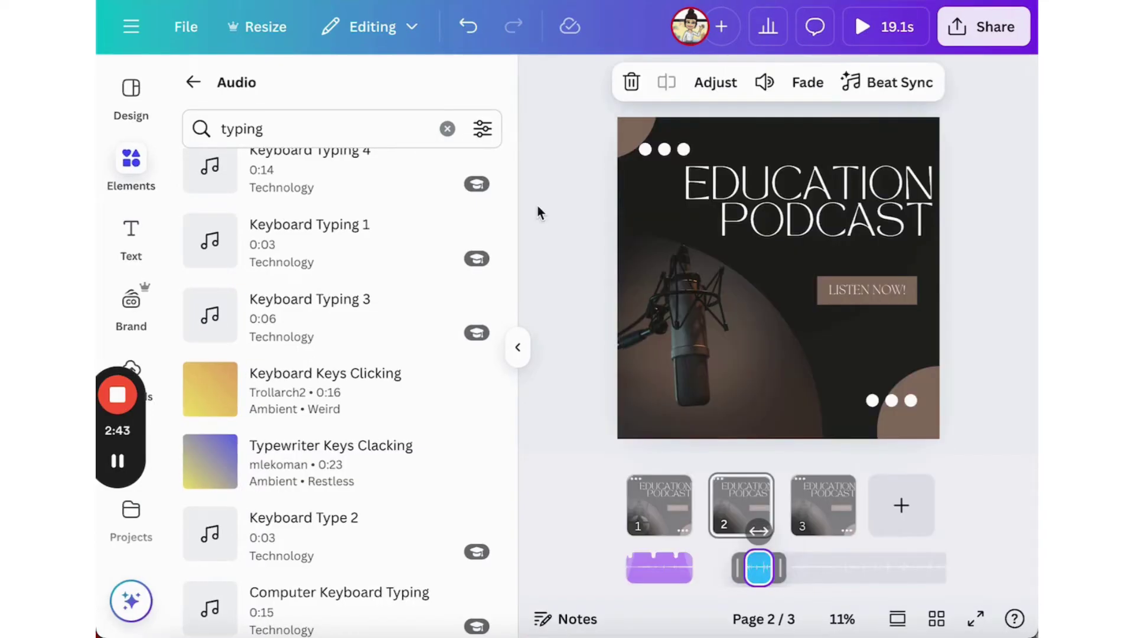